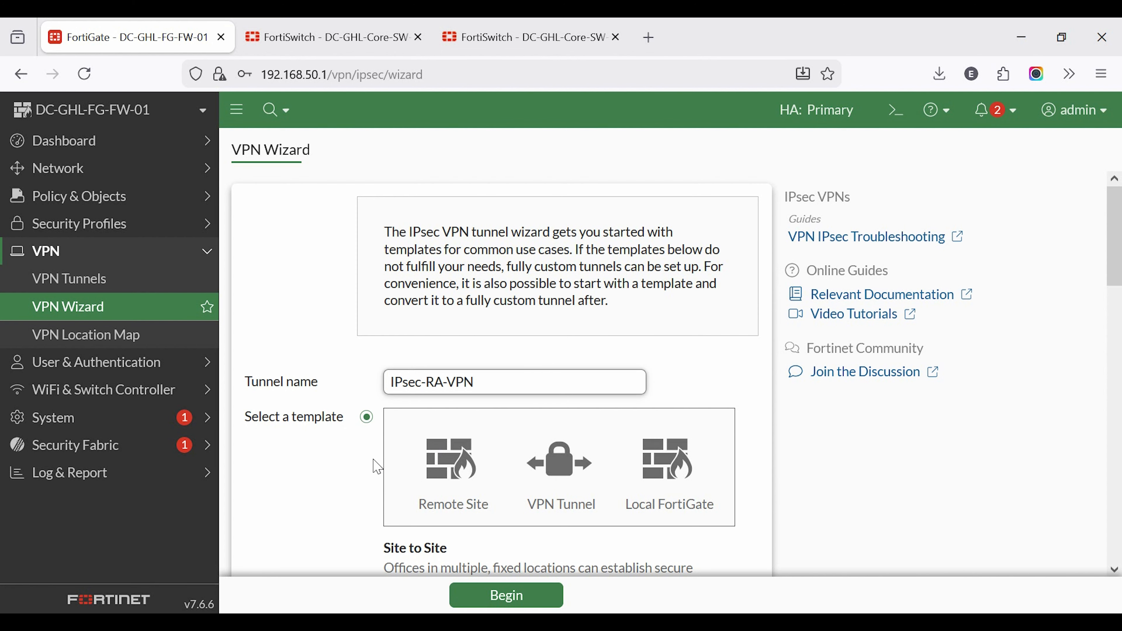
Step: Choose the FortiClient Secure Internet Access (SIA) template for the IPsec-RA-VPN tunnel and begin its setup
scroll(344, 472, down, 2)
scroll(347, 476, down, 4)
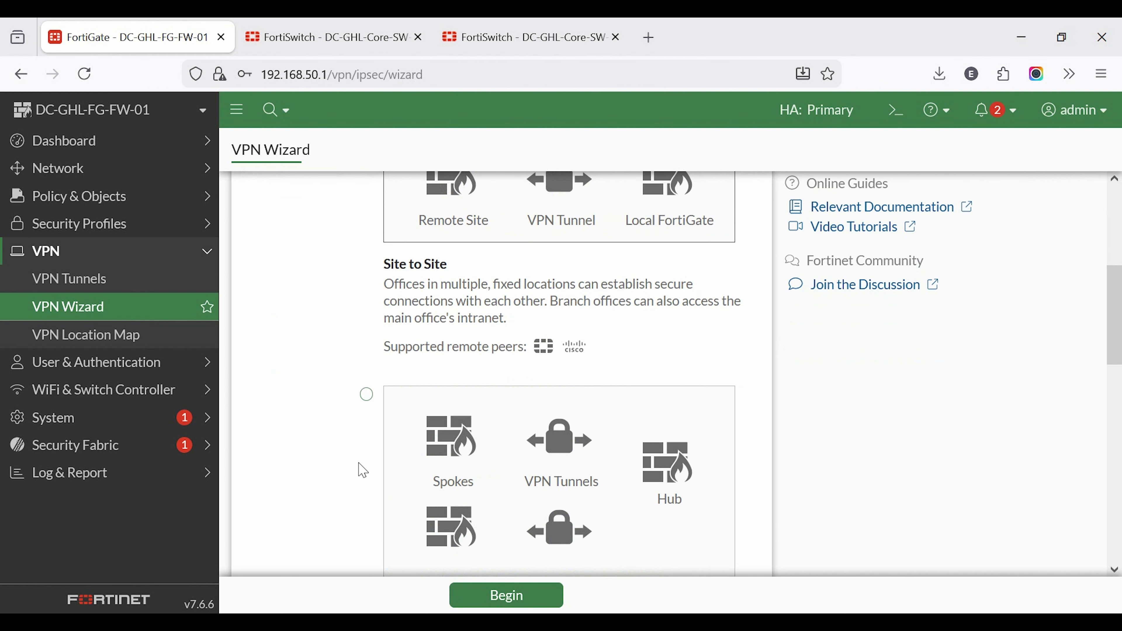
scroll(360, 469, up, 2)
scroll(354, 466, down, 10)
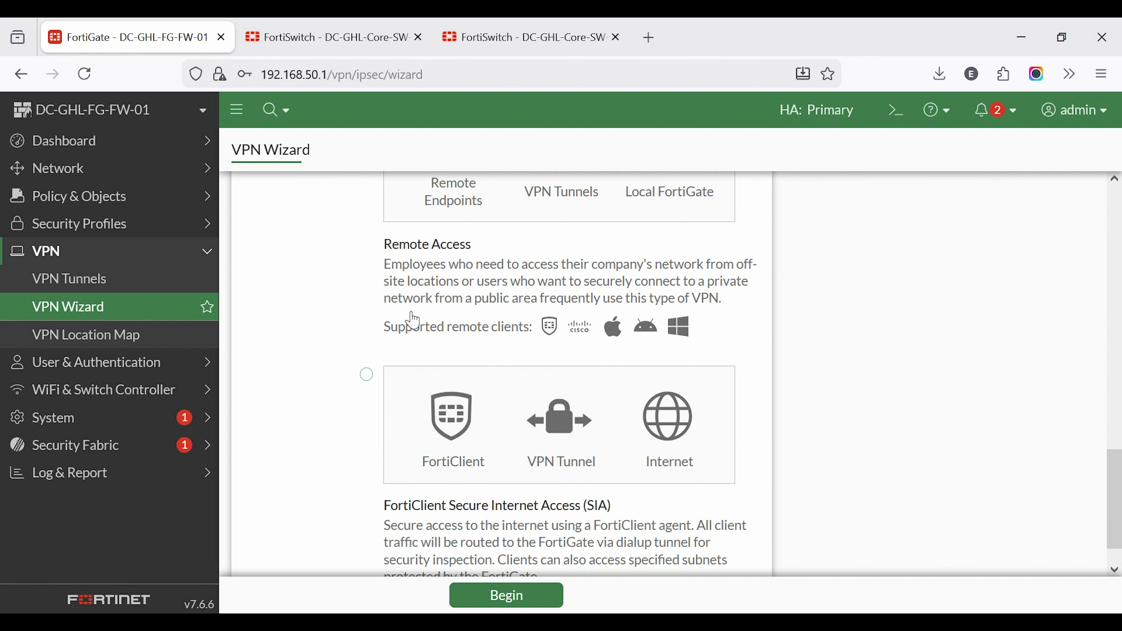
drag(394, 251, 460, 268)
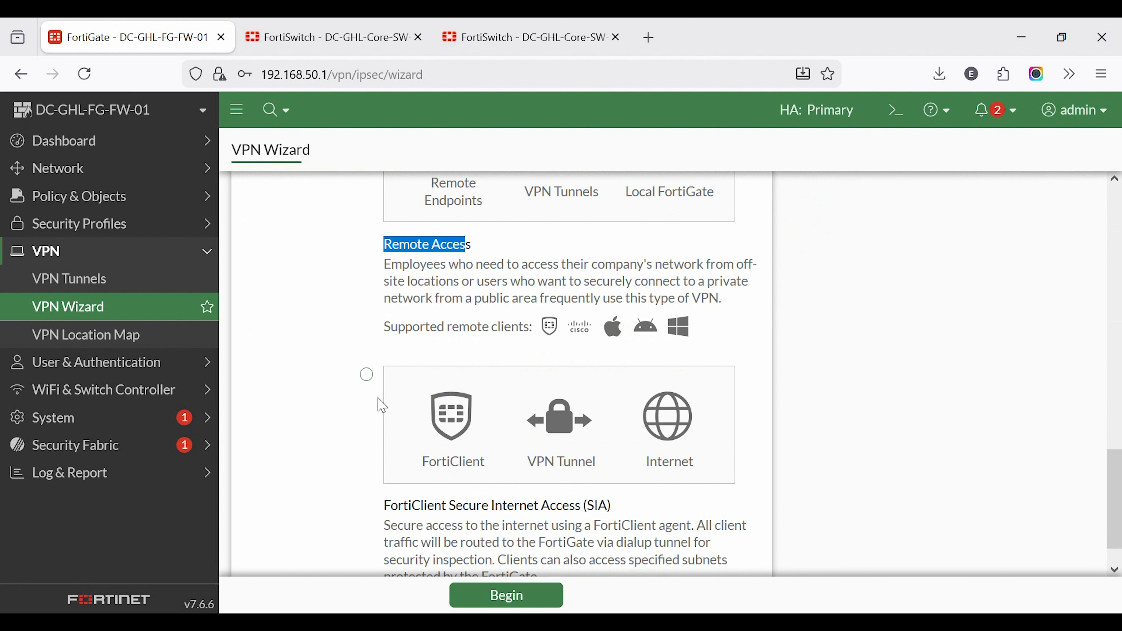
scroll(375, 414, down, 1)
click(367, 328)
scroll(319, 476, up, 10)
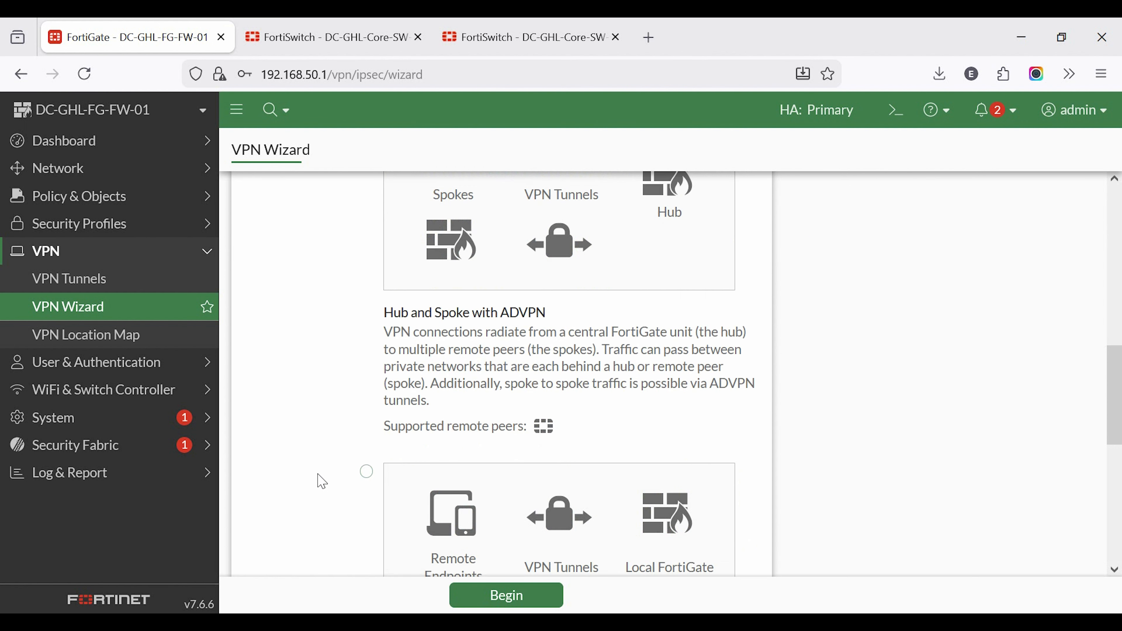
scroll(319, 474, up, 2)
scroll(319, 474, down, 10)
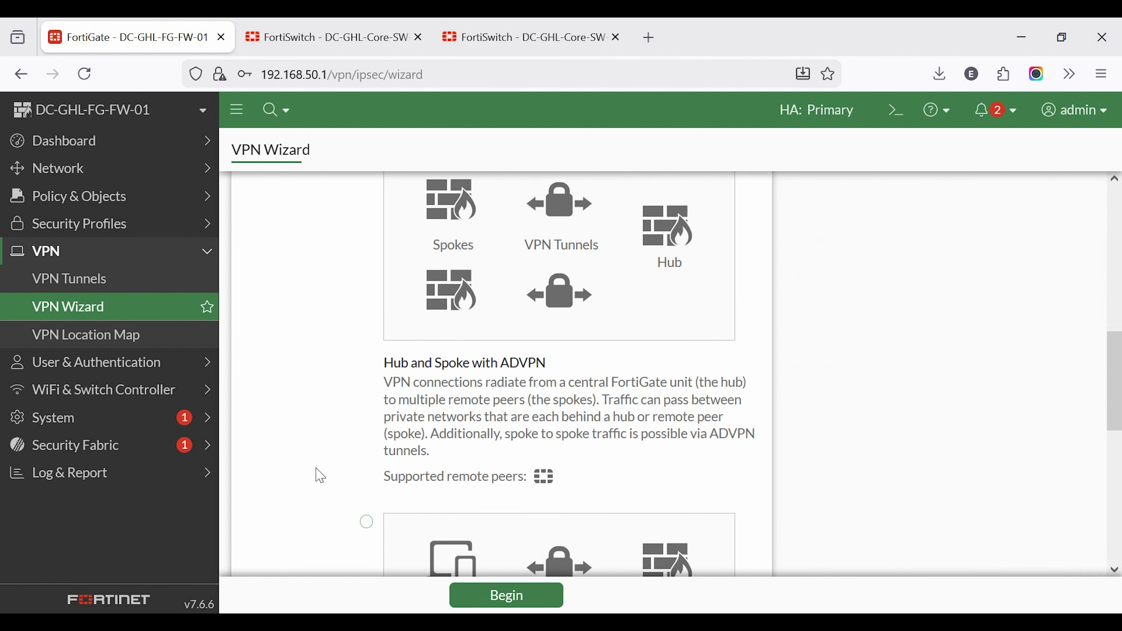
click(508, 596)
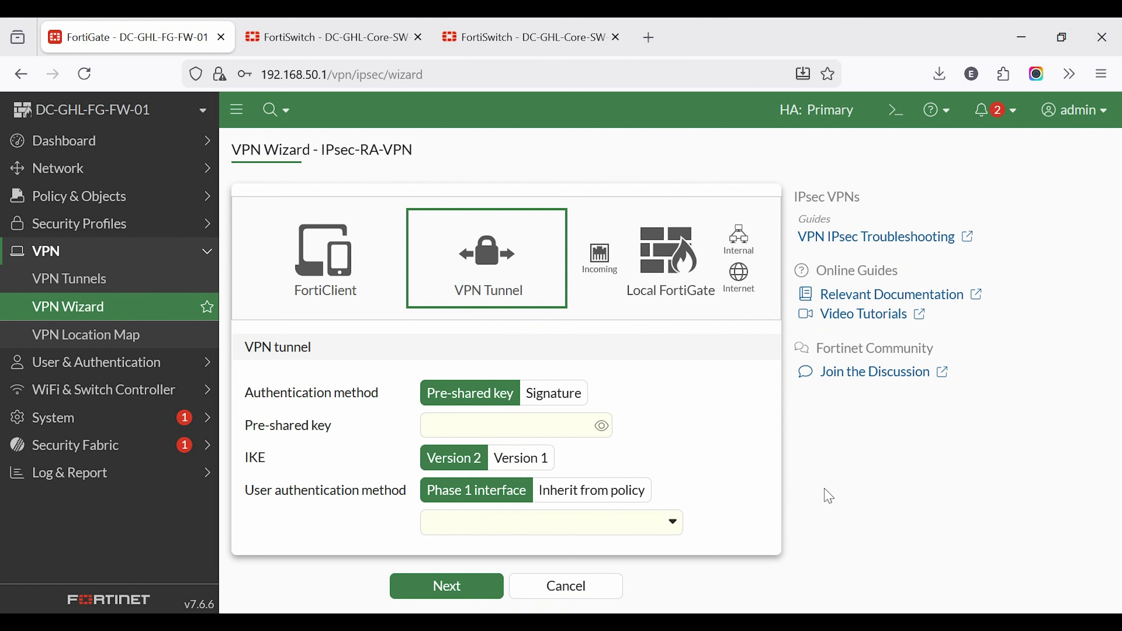
Step: Enter the pre-shared key for authenticating the VPN tunnel
text(••••••)
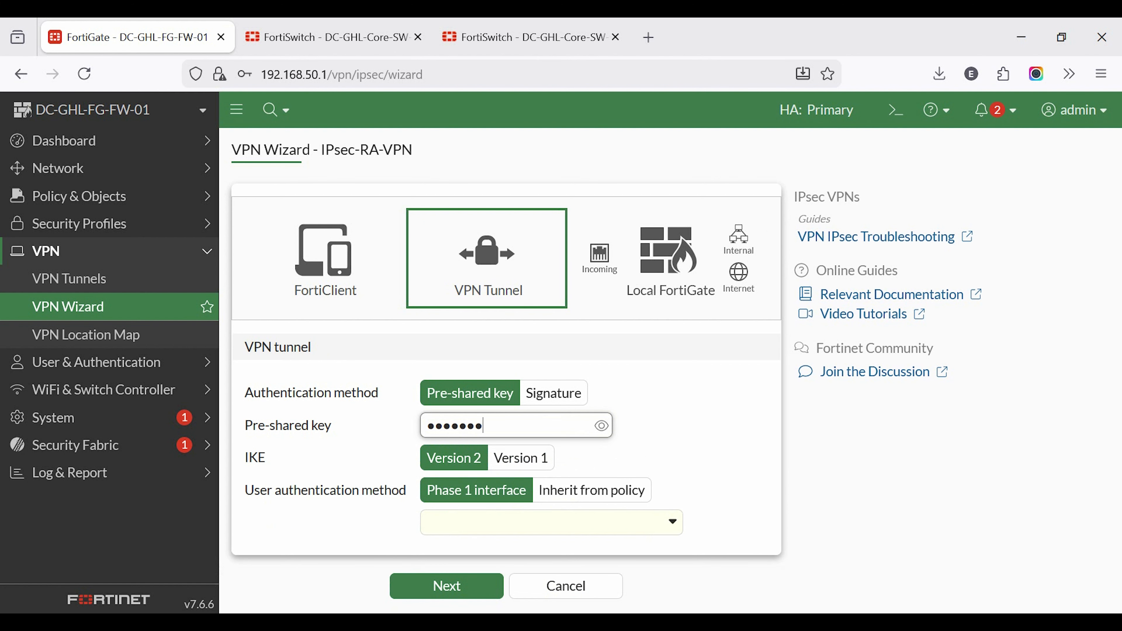
key(Tab)
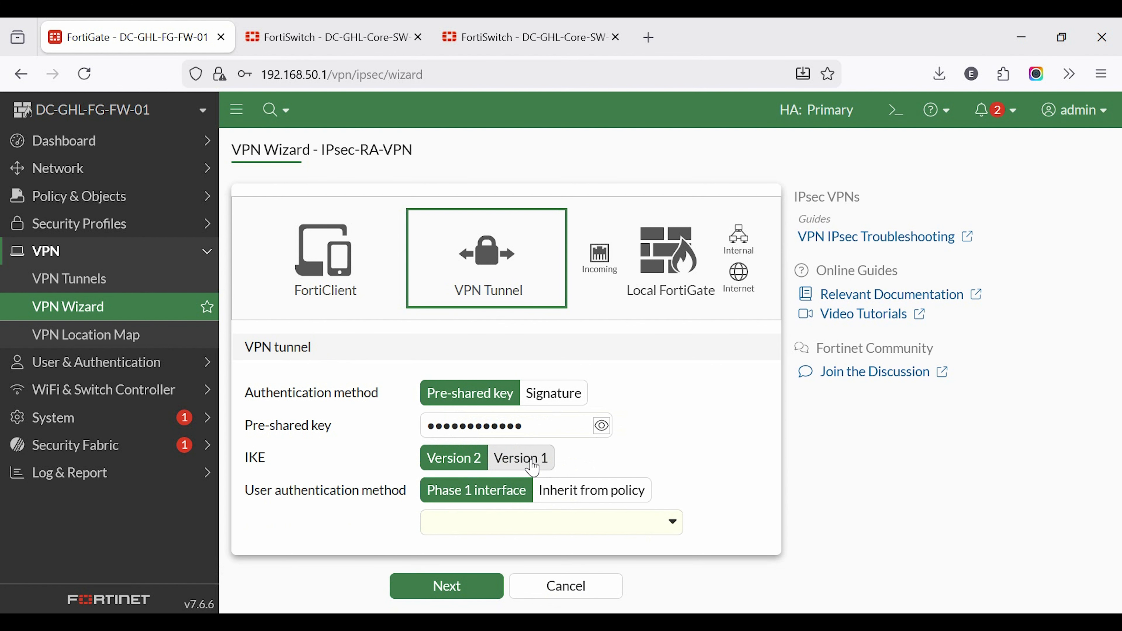
Step: Start a new Firewall-type user group named VPN-User-Group for Phase 1 authentication and open its member selection
click(636, 527)
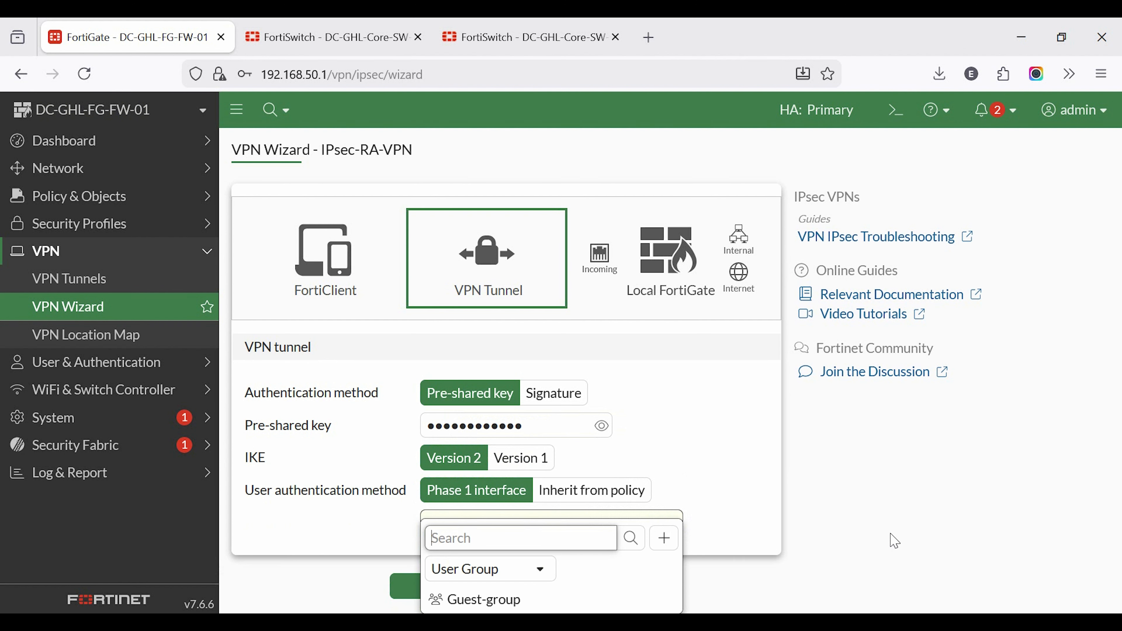
click(664, 543)
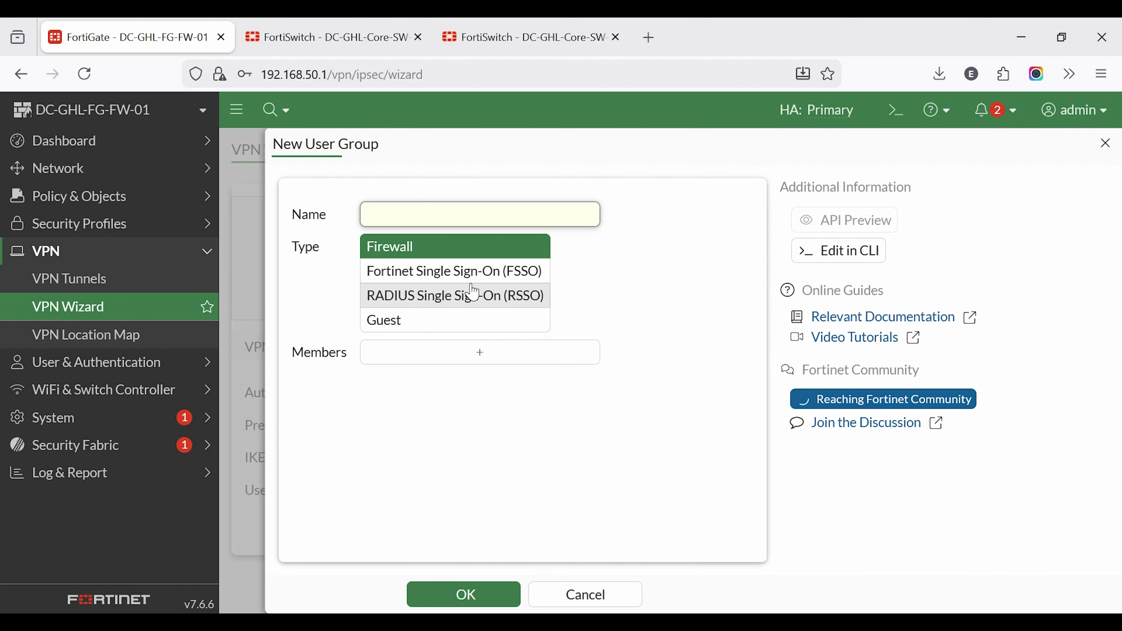
text(VPN-User-Group)
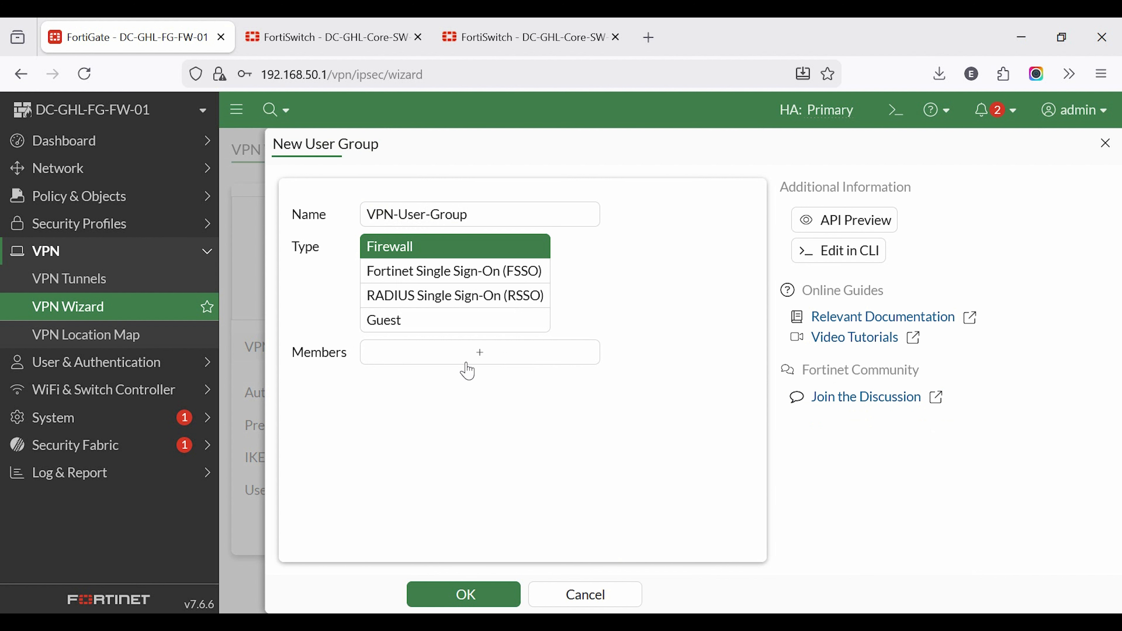
click(483, 362)
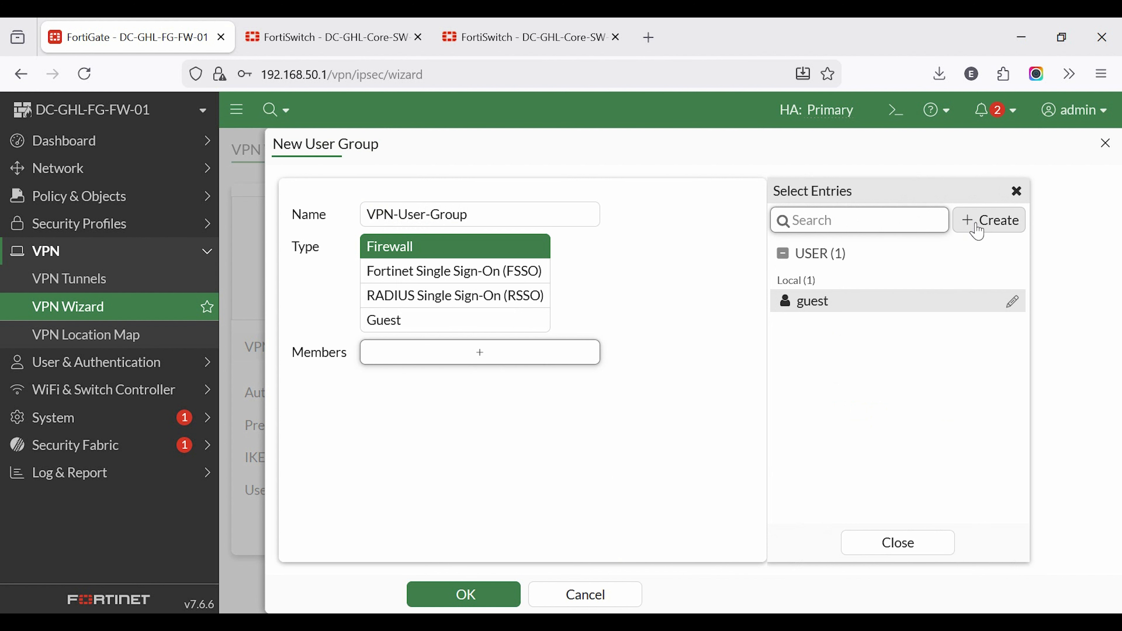
Step: Start creating a local user for the group with a username and account password, without saving the login in the browser
click(983, 226)
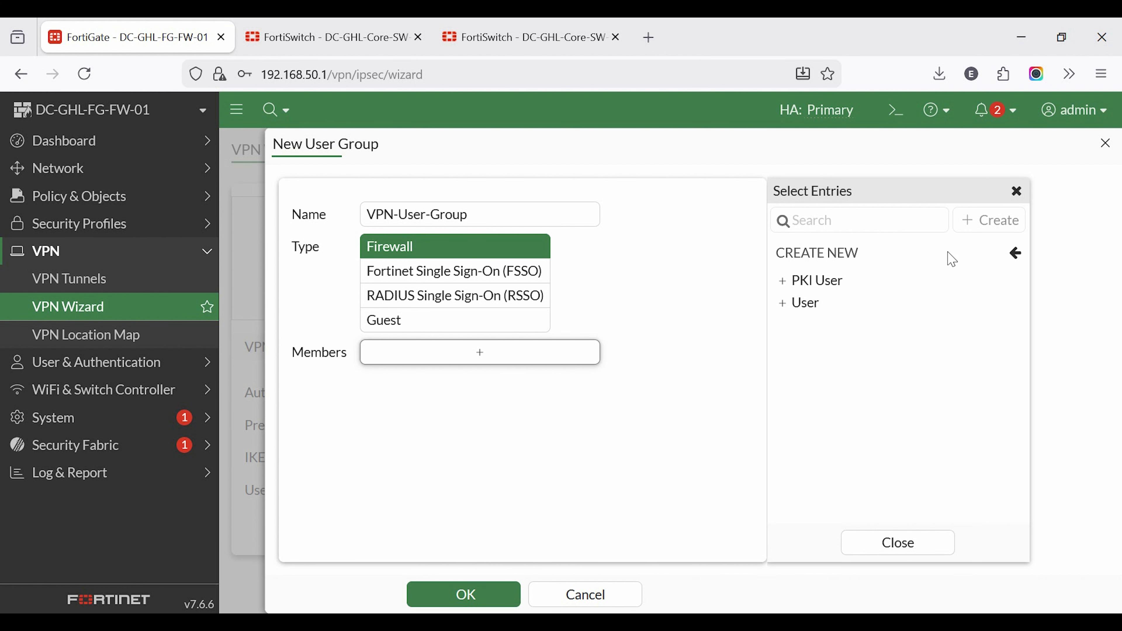
click(868, 308)
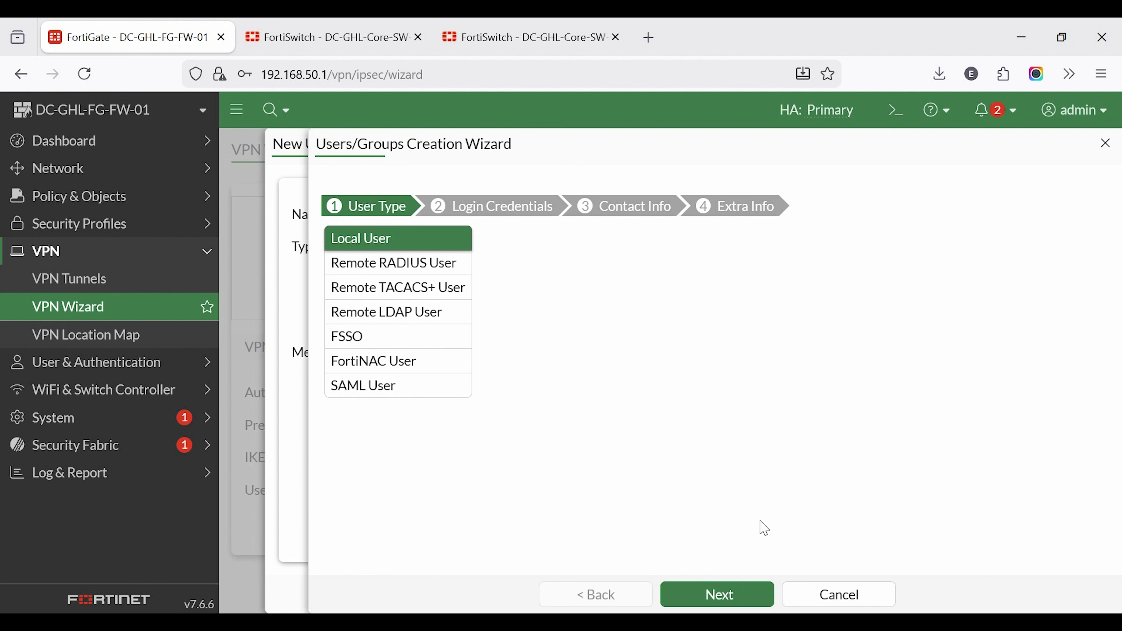
click(735, 602)
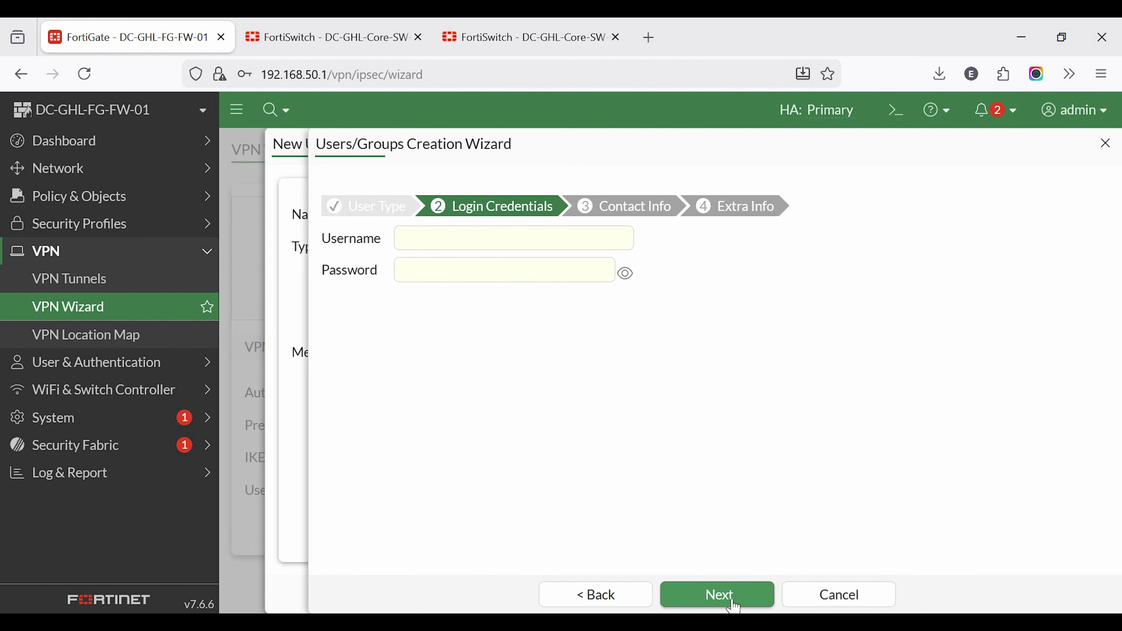
click(452, 244)
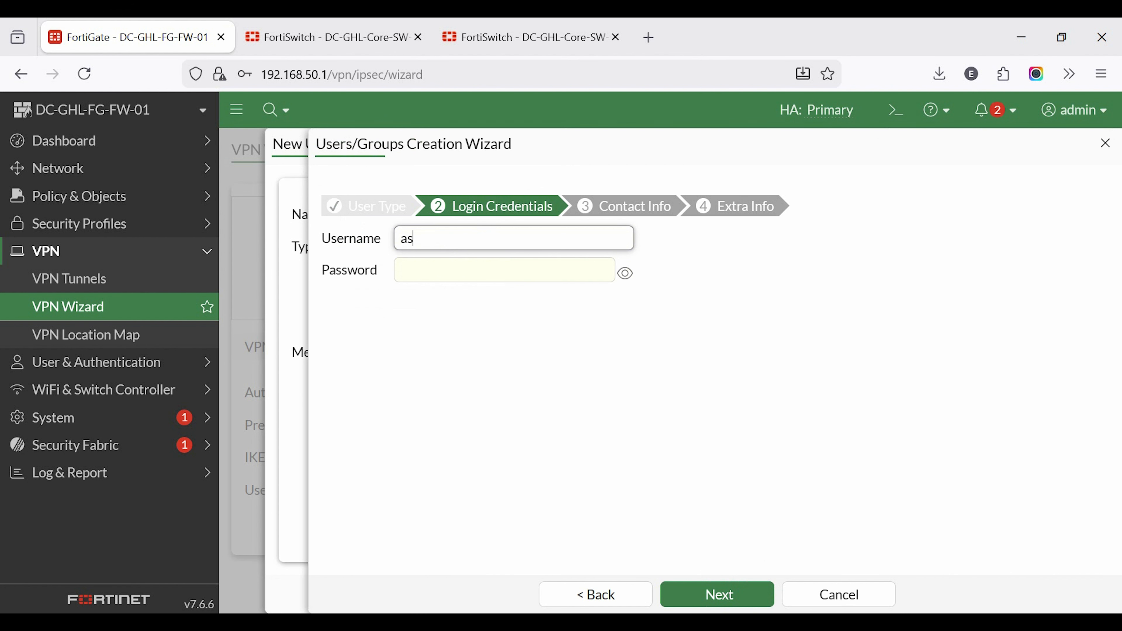
click(407, 270)
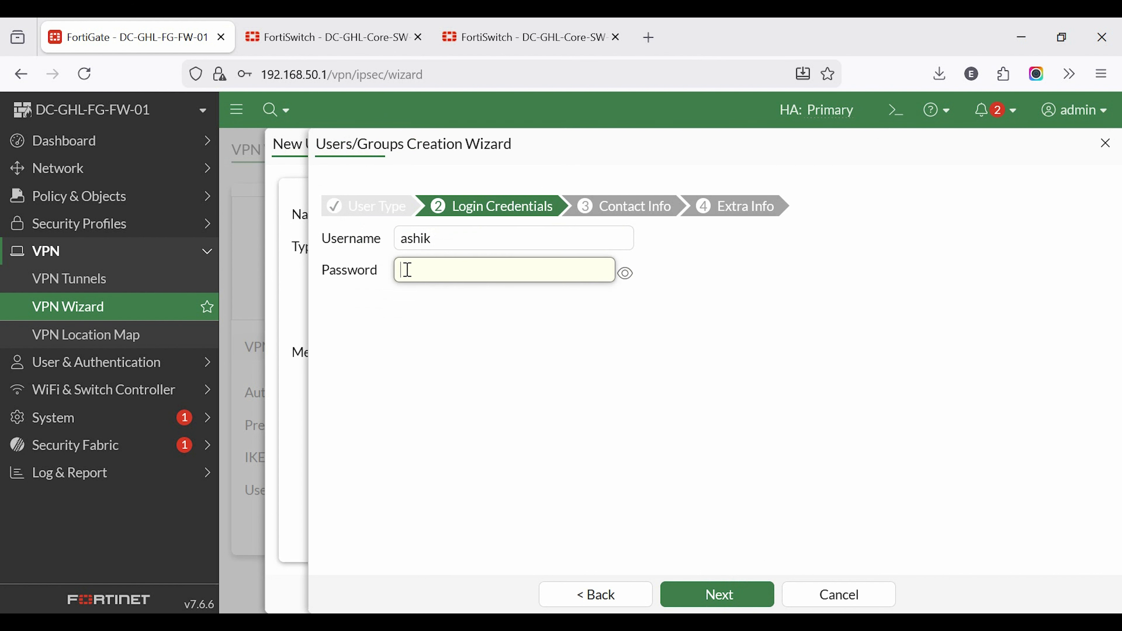
text(•••••••)
text(•••••)
click(720, 603)
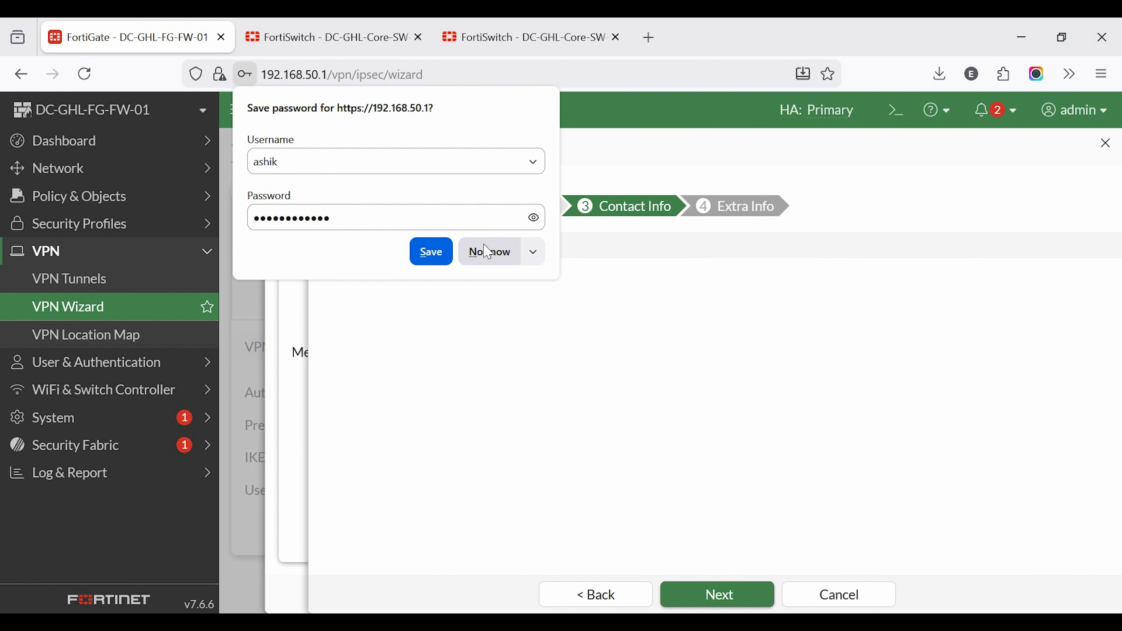
click(487, 251)
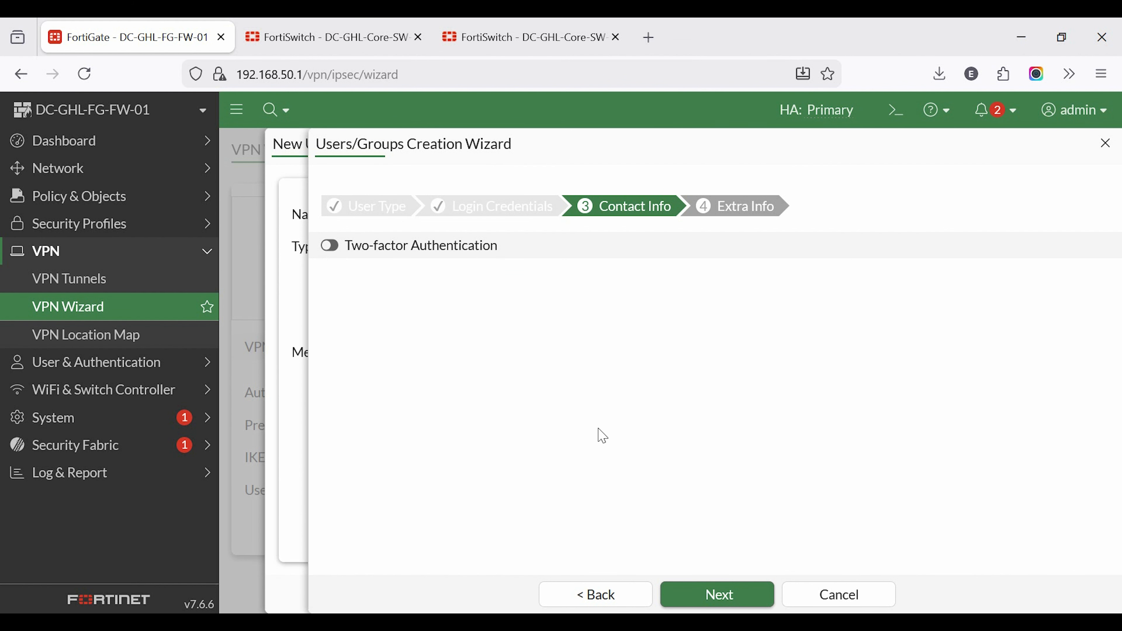
Step: Check the new user's two-factor authentication options, leave them disabled and proceed to the extra account settings
click(331, 246)
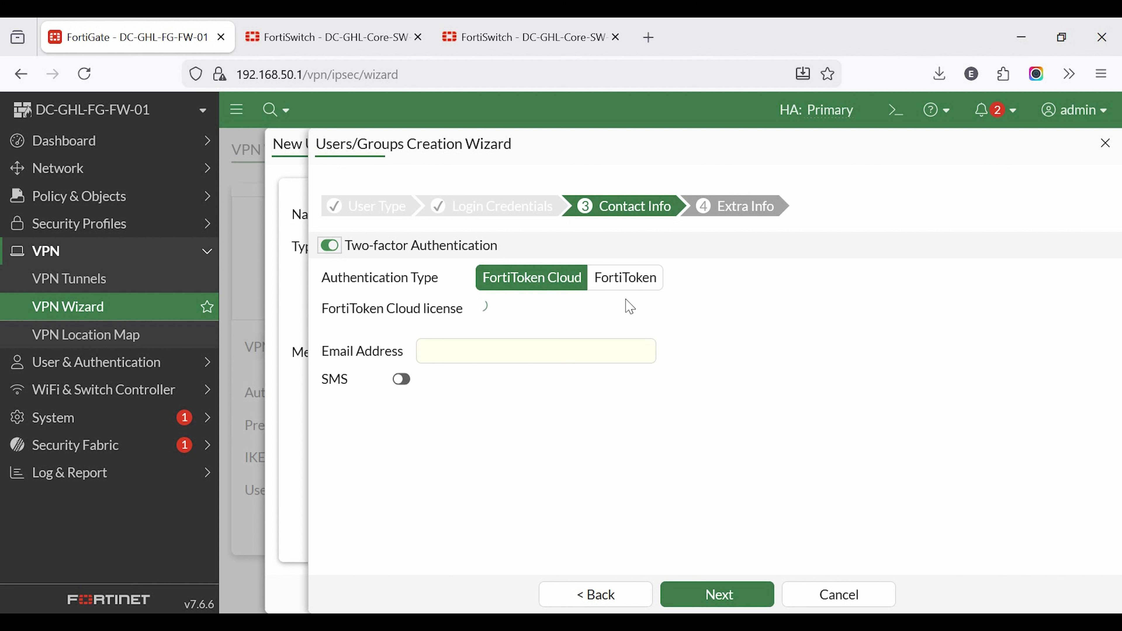
click(484, 361)
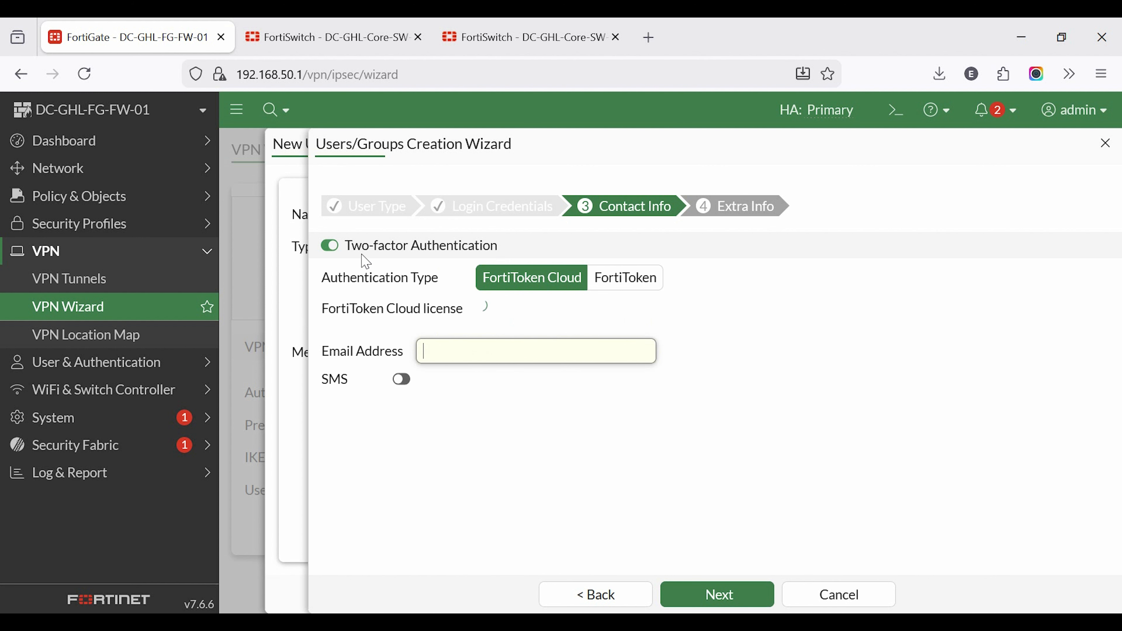
click(330, 246)
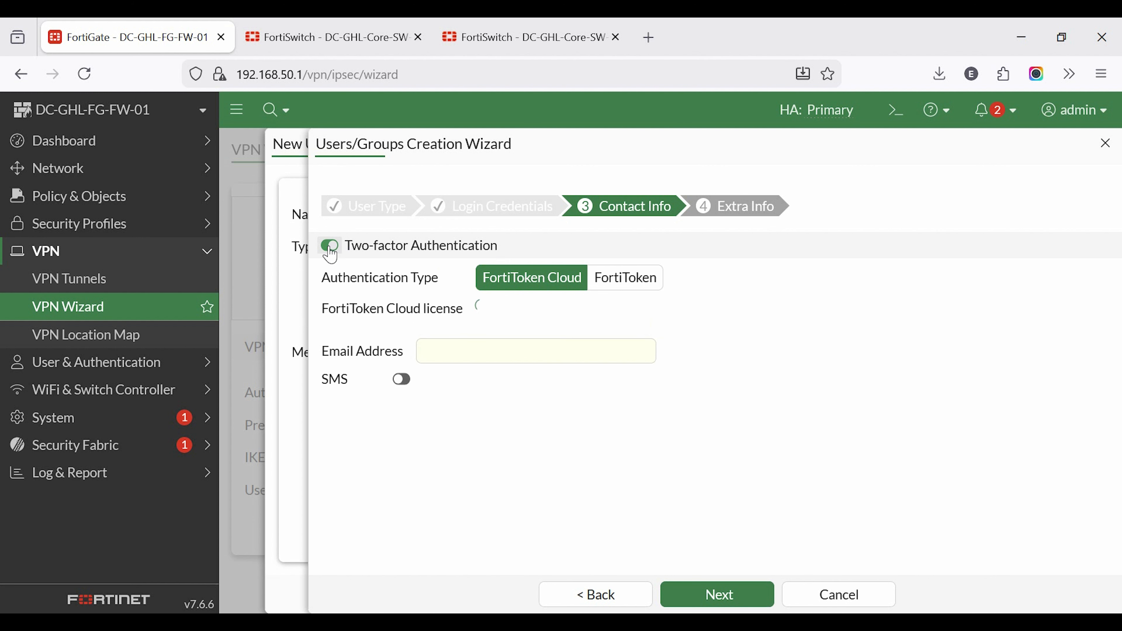
click(726, 594)
click(437, 267)
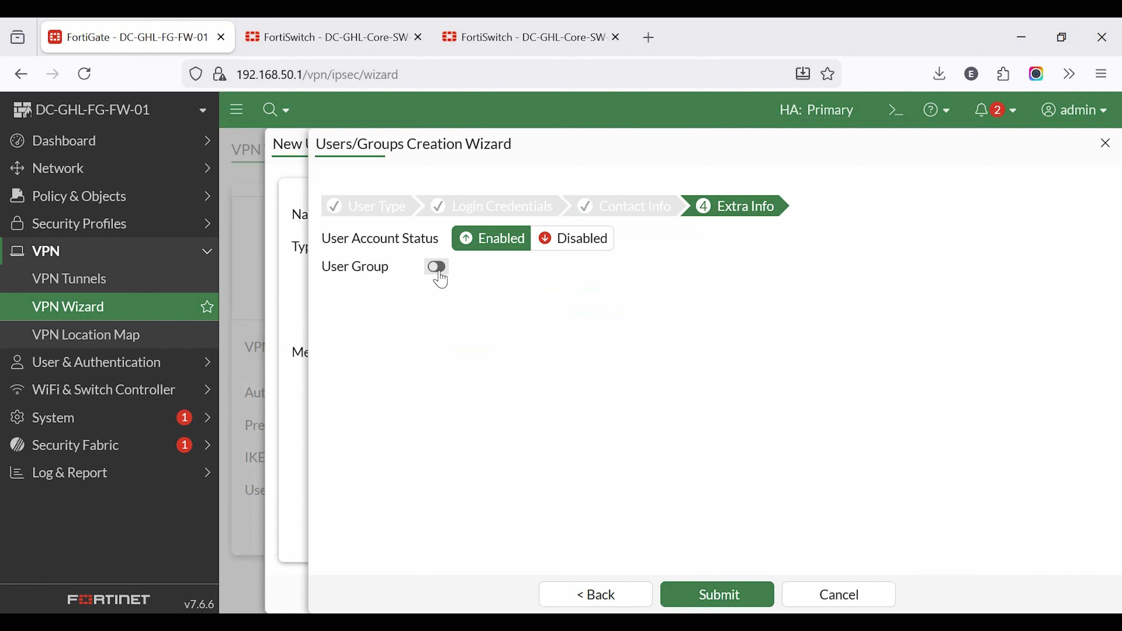
Step: Add the existing guest user as a member of VPN-User-Group and save the group
click(836, 305)
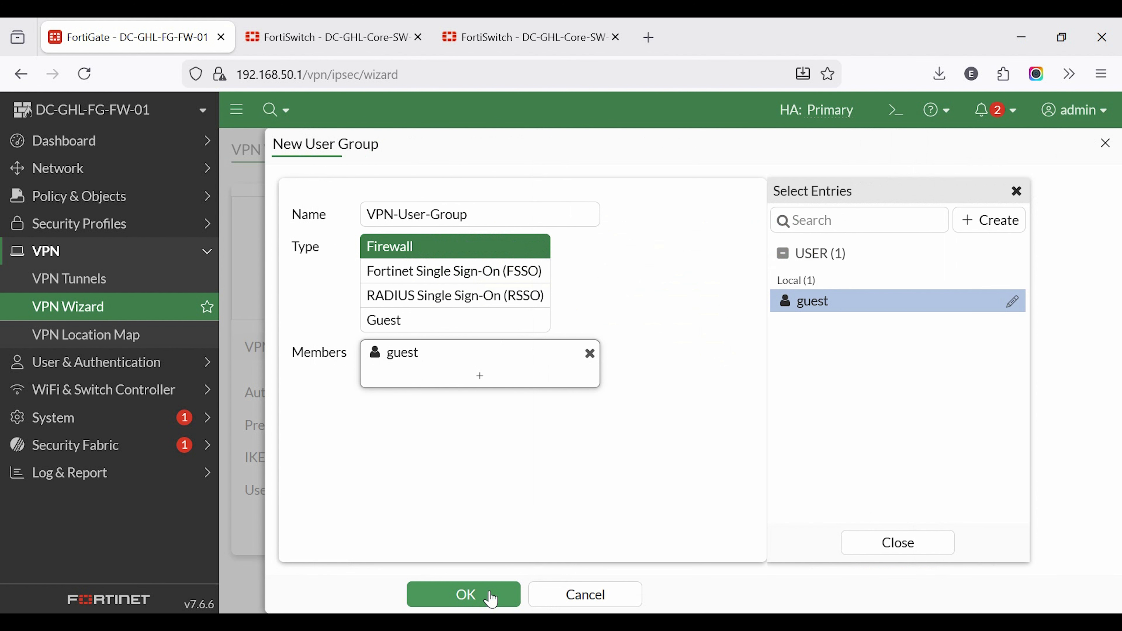
click(876, 556)
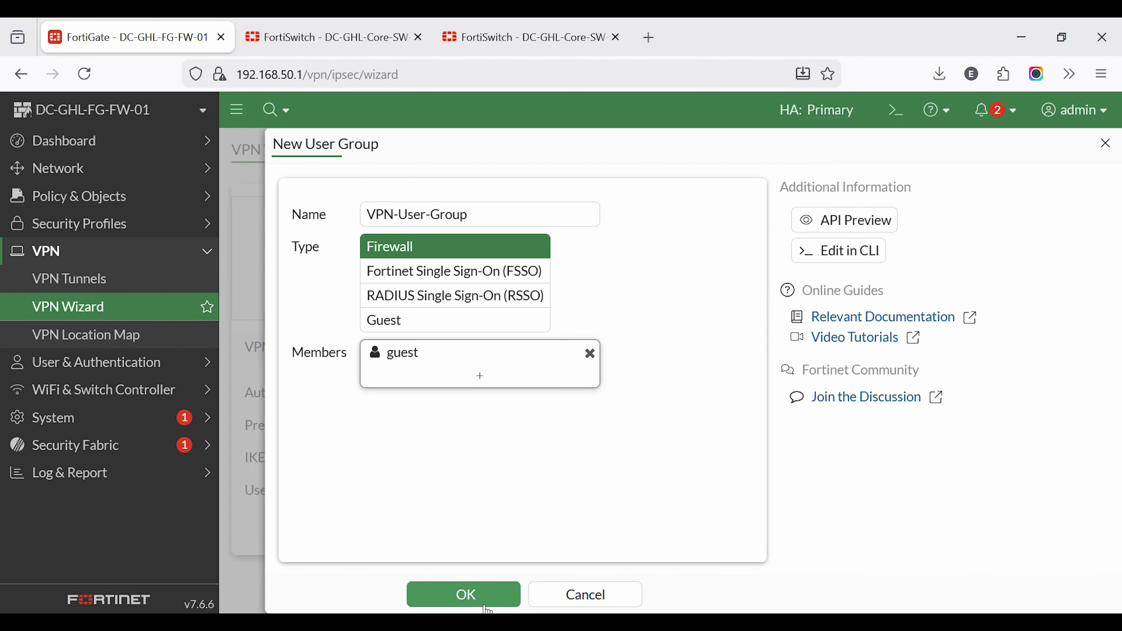
click(469, 597)
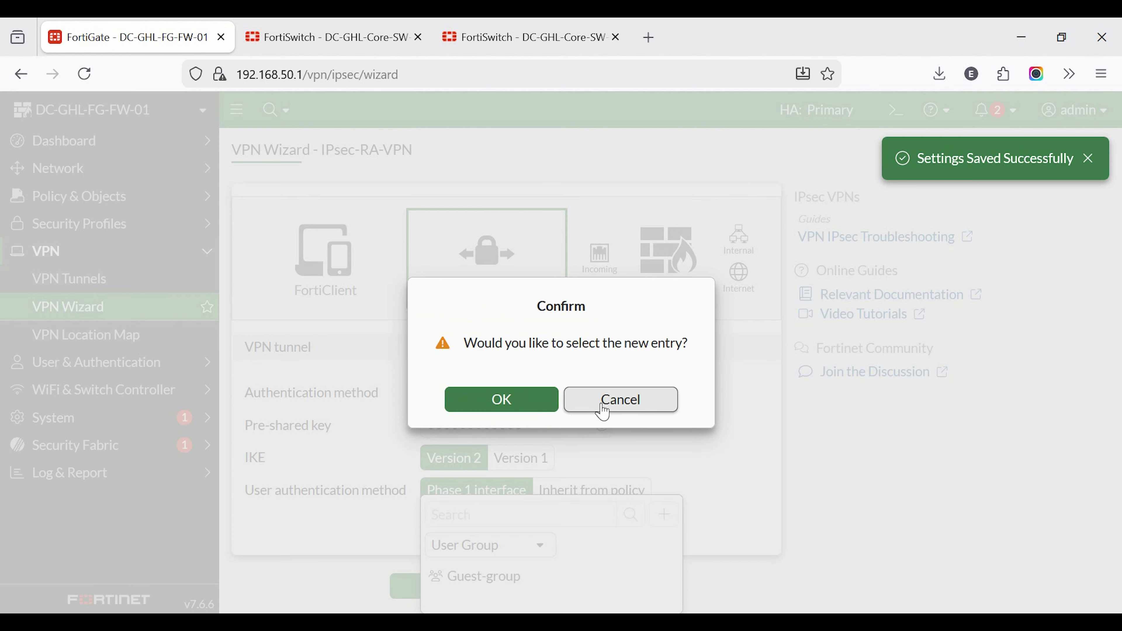
Step: Assign VPN-User-Group as the Phase 1 interface user group and proceed to the remote endpoint settings
click(603, 400)
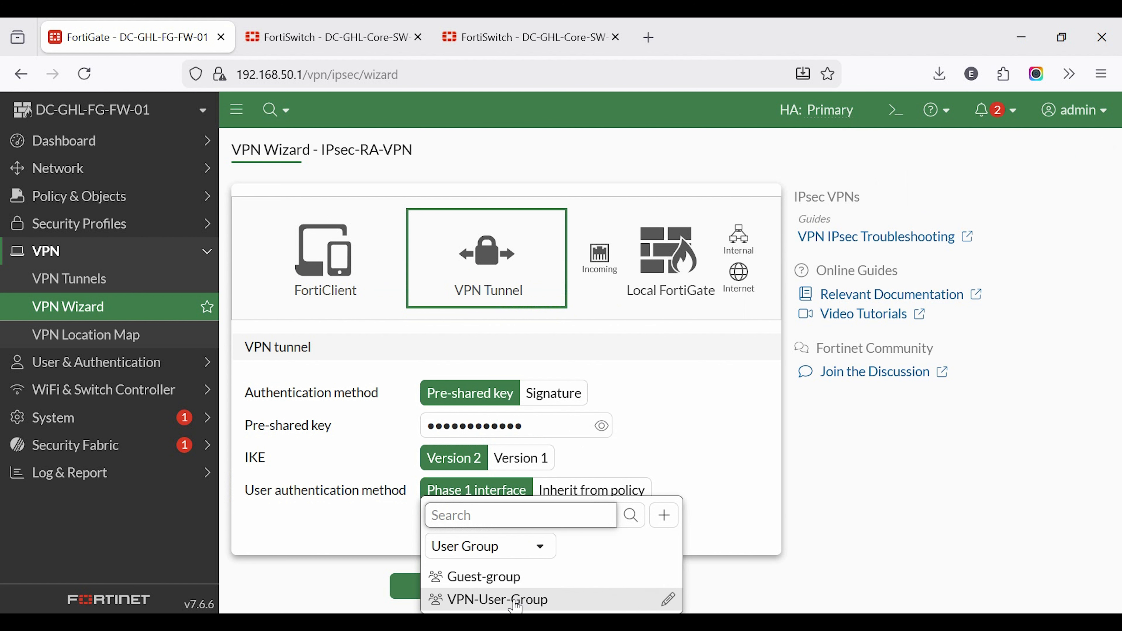
click(506, 600)
click(486, 594)
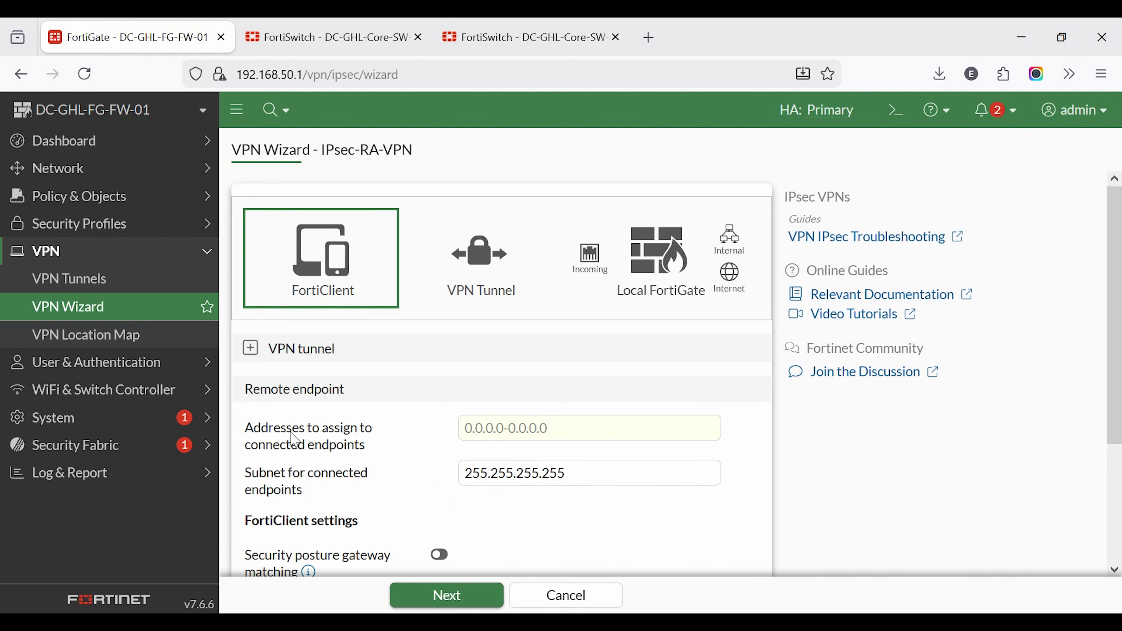
Step: Set the address range for connected endpoints to 10.10.10.2-10.10.10.25 and proceed to the Local FortiGate settings
scroll(522, 378, down, 2)
click(600, 340)
text(10.10.10.2-10)
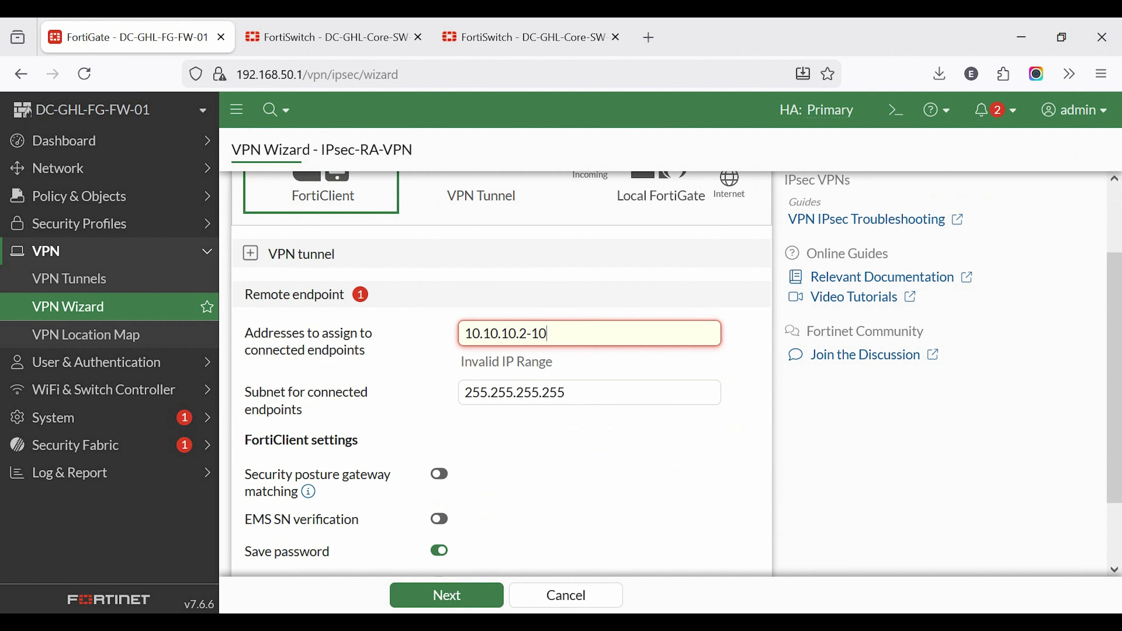
text(25)
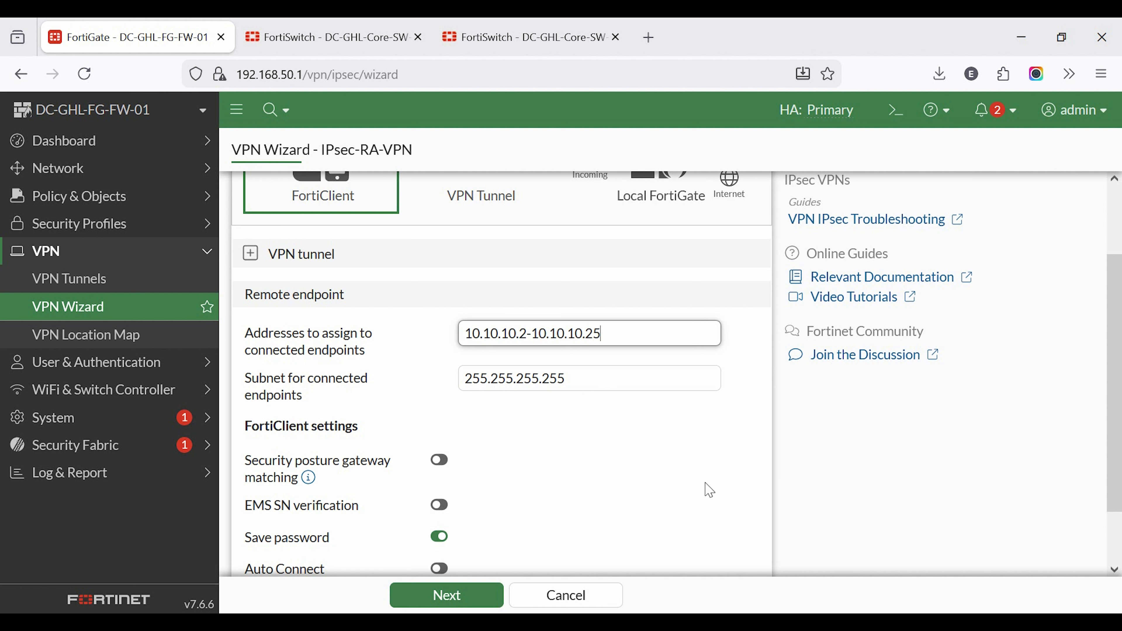
scroll(641, 488, down, 3)
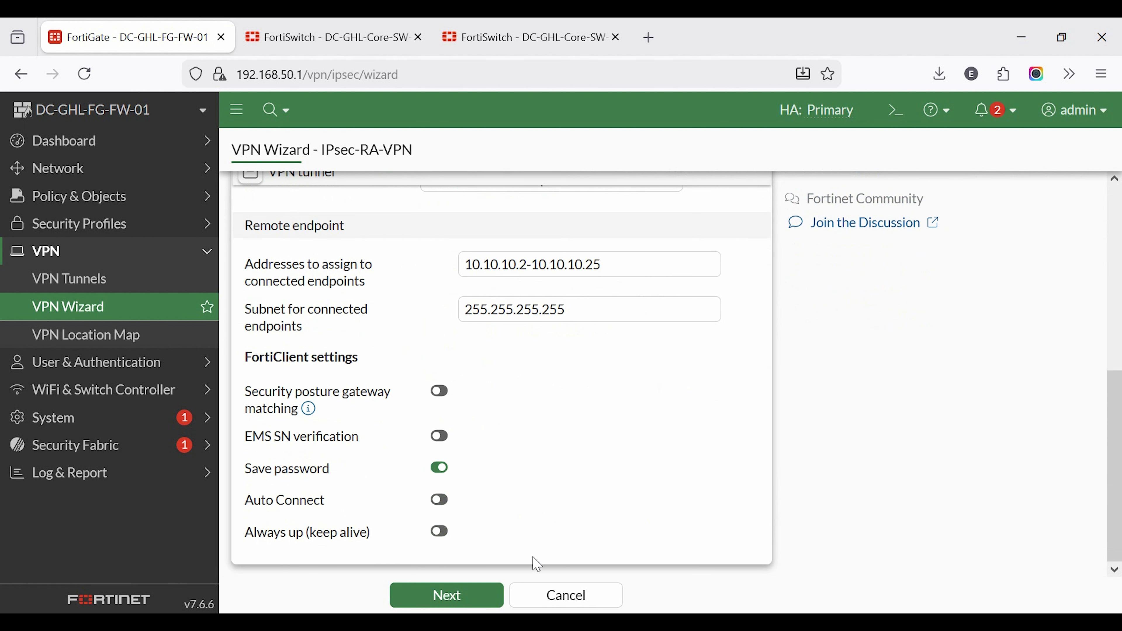
click(482, 597)
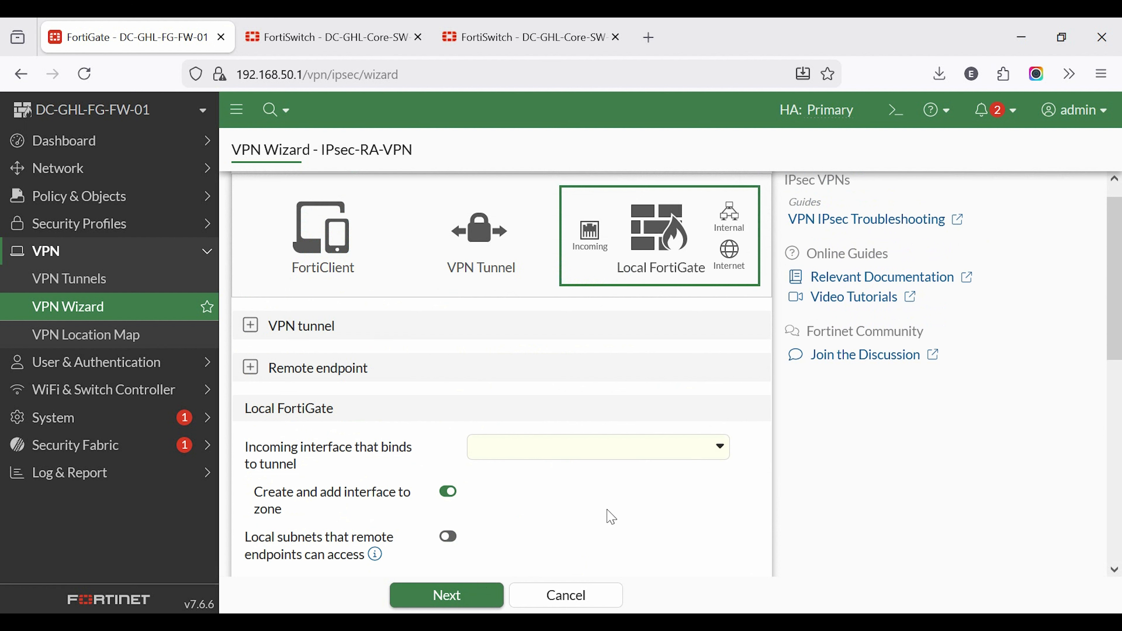
Step: Bind the tunnel to WAN-ADN (port1) as its incoming interface
scroll(618, 502, down, 4)
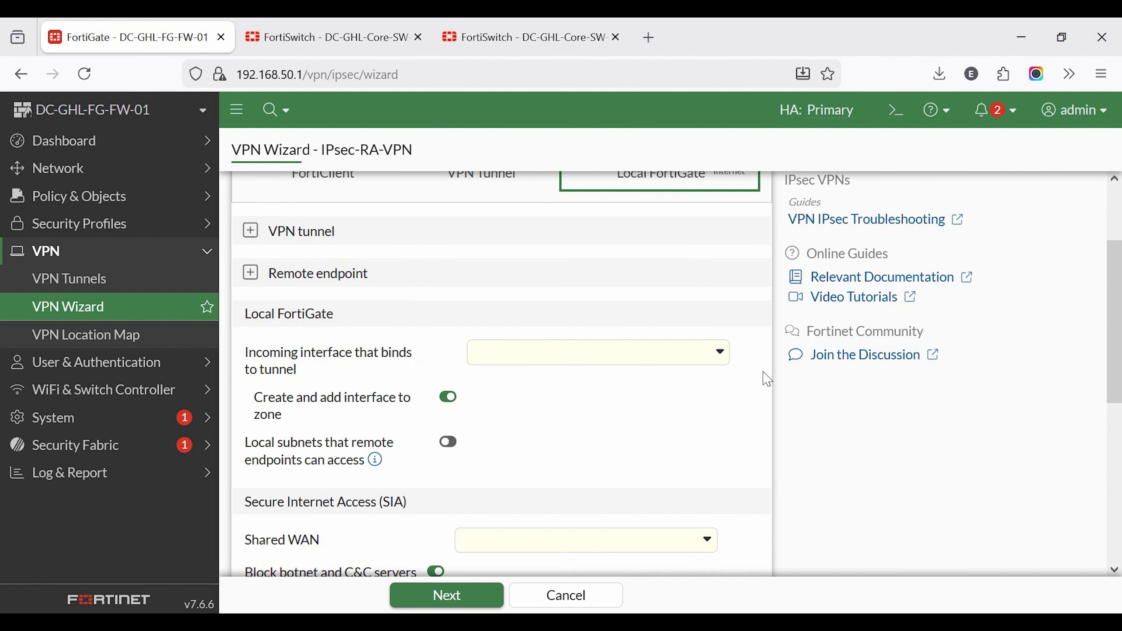
scroll(765, 385, down, 4)
scroll(756, 394, up, 4)
click(721, 354)
click(577, 384)
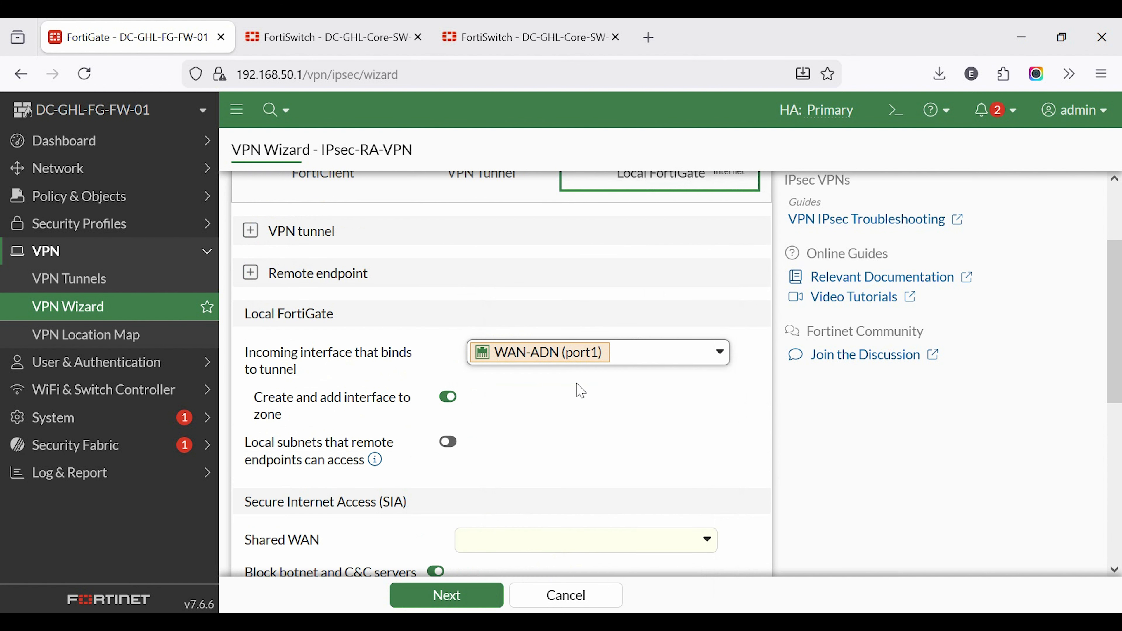
scroll(610, 453, down, 5)
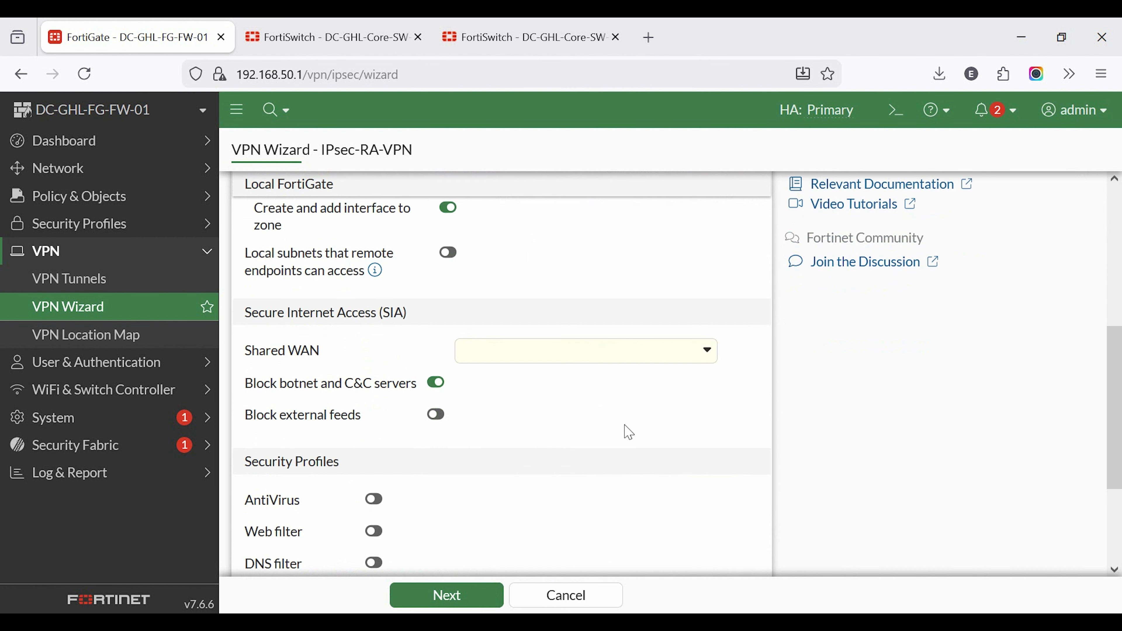
Step: Set MGMT-VLAN200 as the shared WAN interface for Secure Internet Access
scroll(628, 432, down, 5)
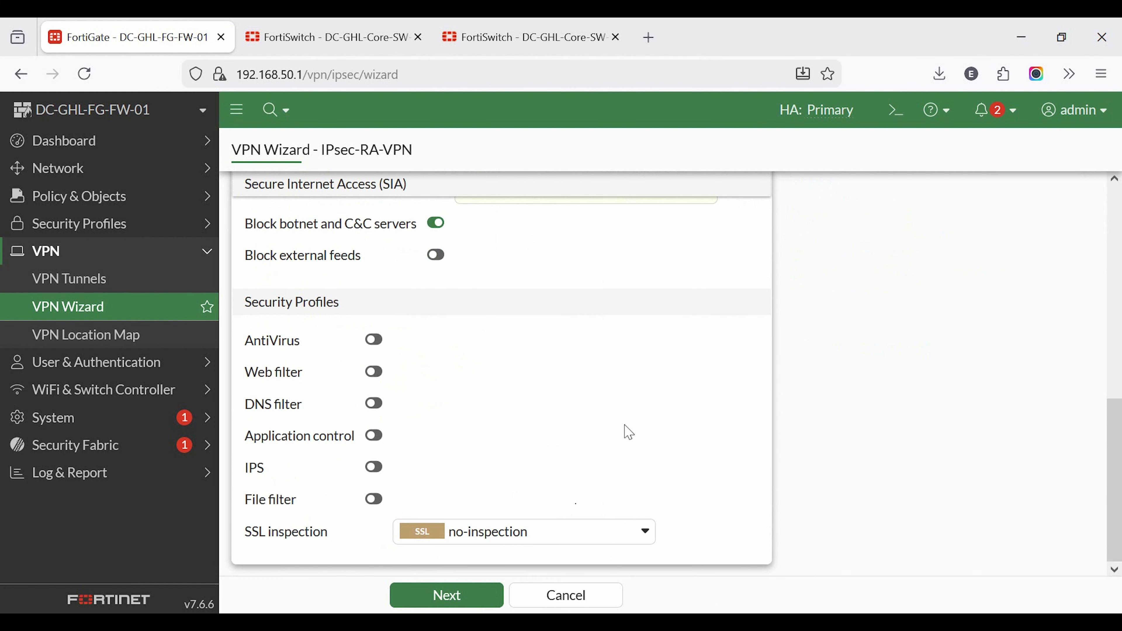
click(493, 599)
click(576, 381)
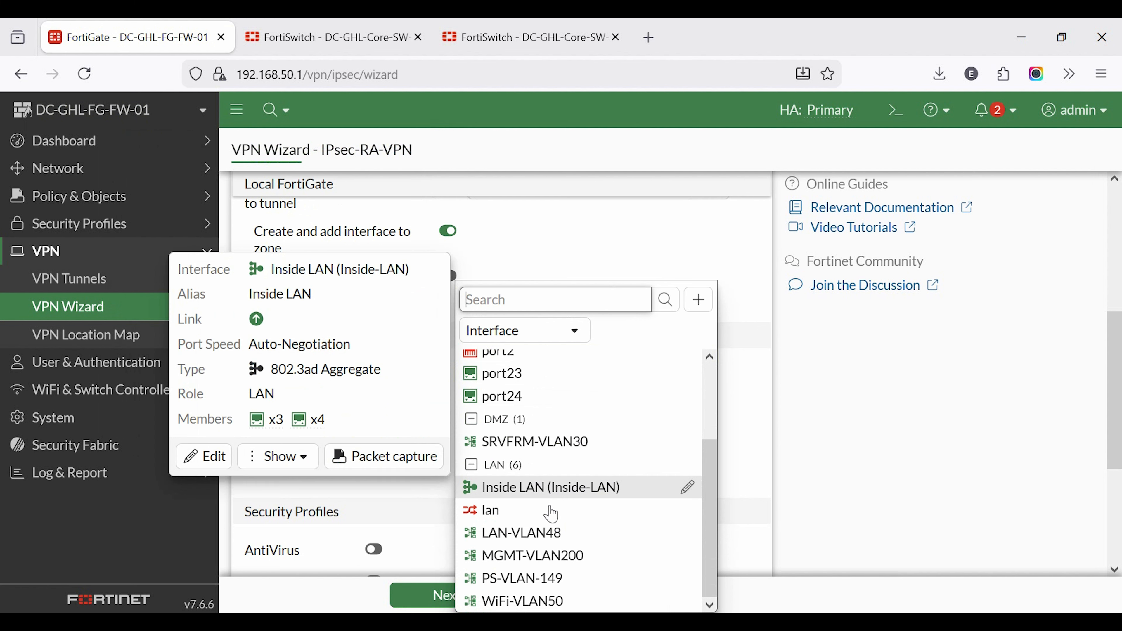
mouse_move(536, 570)
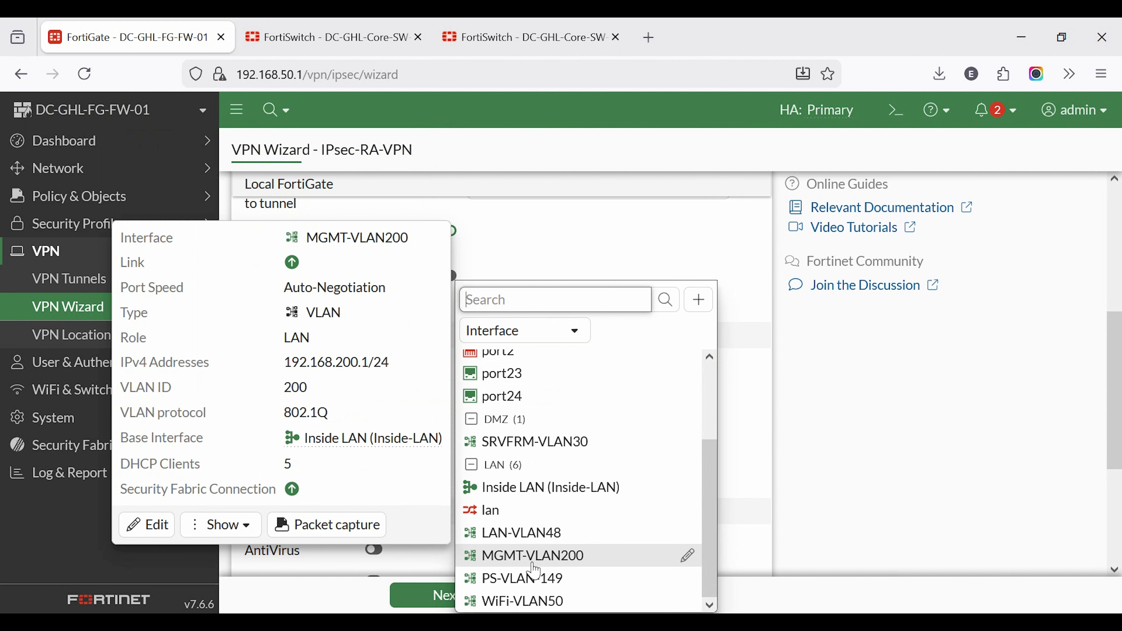
click(553, 561)
Step: Proceed to the review of the VPN wizard entries and submit the IPsec-RA-VPN tunnel
scroll(554, 561, down, 4)
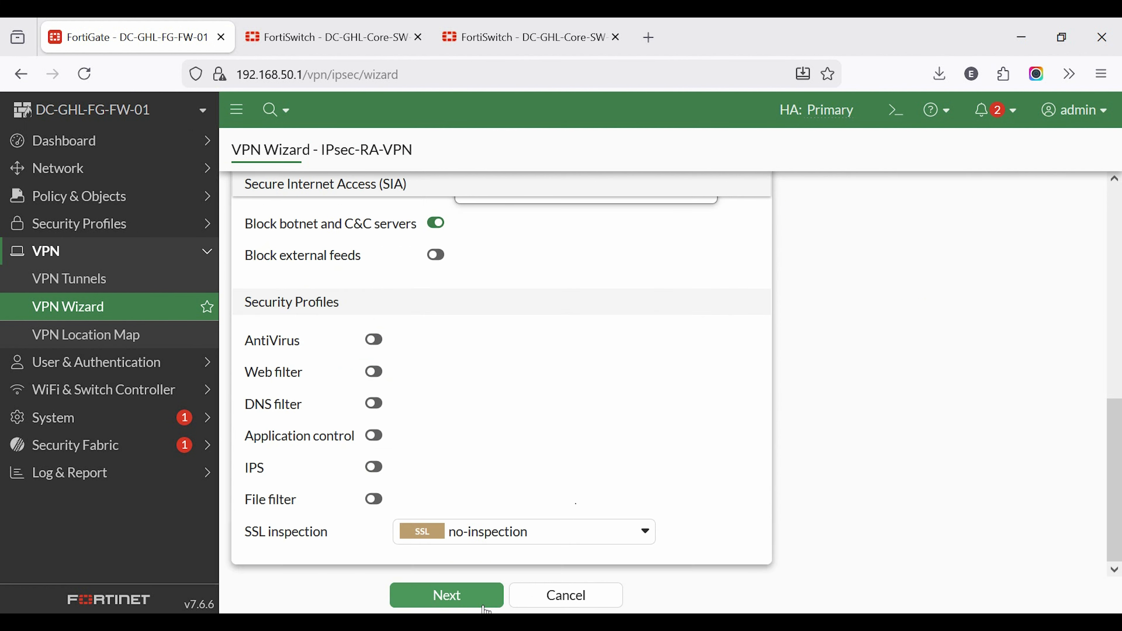
click(472, 599)
scroll(413, 507, down, 4)
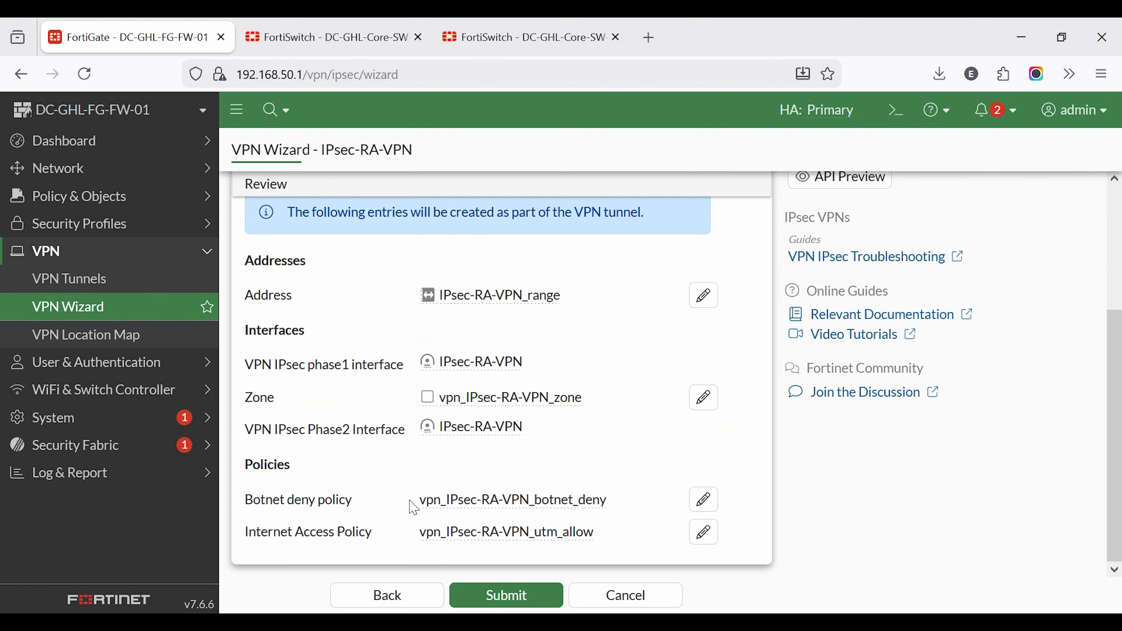
click(511, 602)
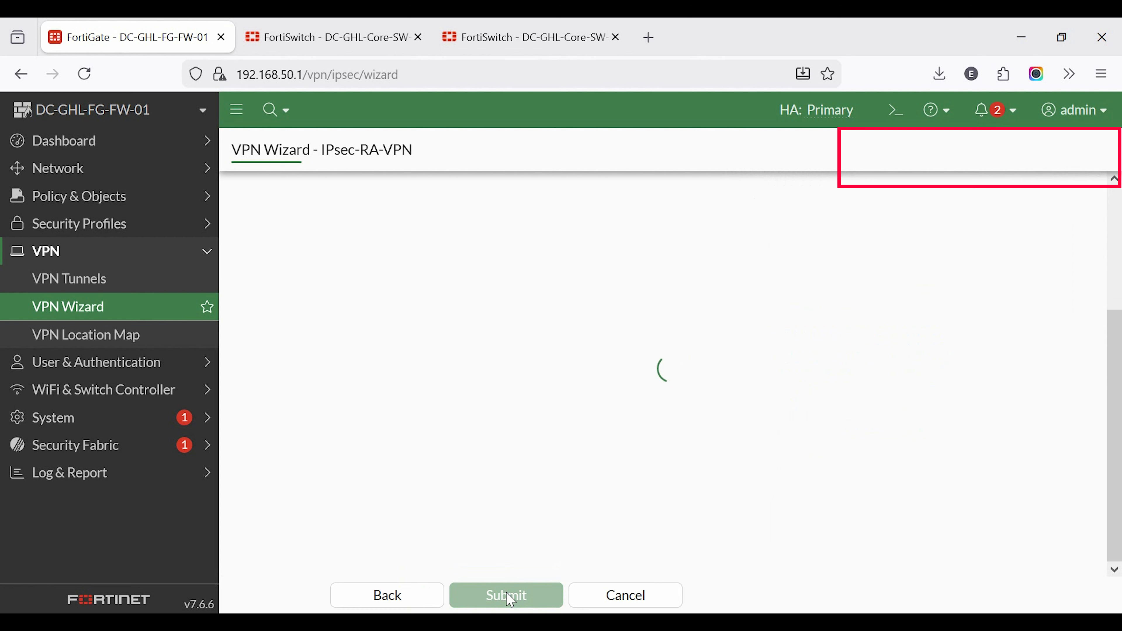
click(500, 251)
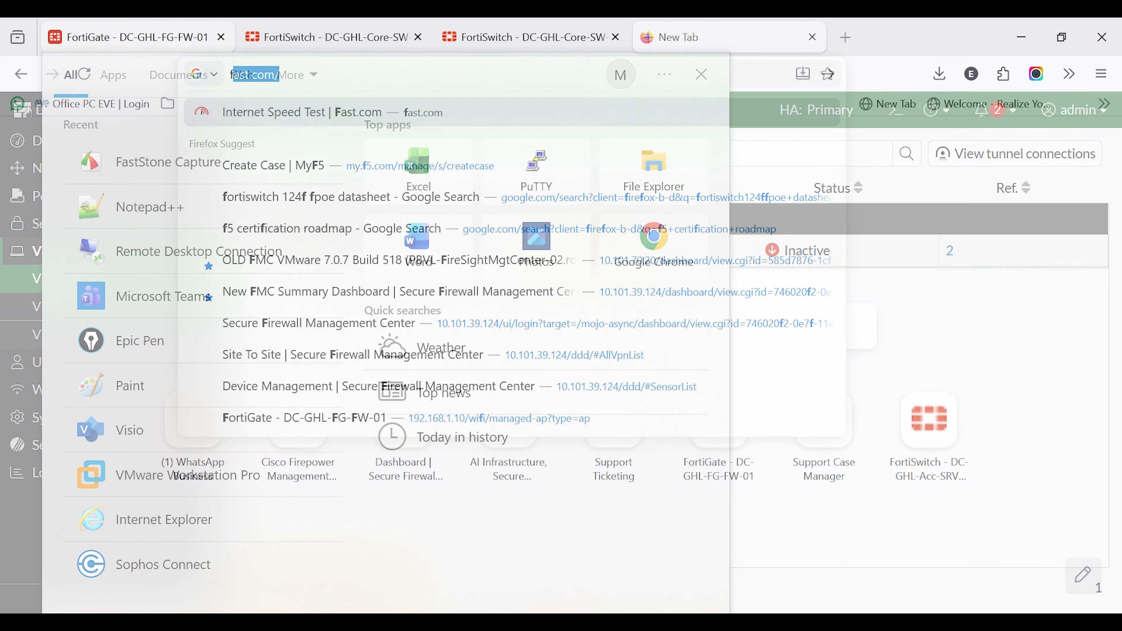
Step: Search the web for "forticlient vpn download" in a new browser tab
text(orti)
text(n)
key(BackSpace)
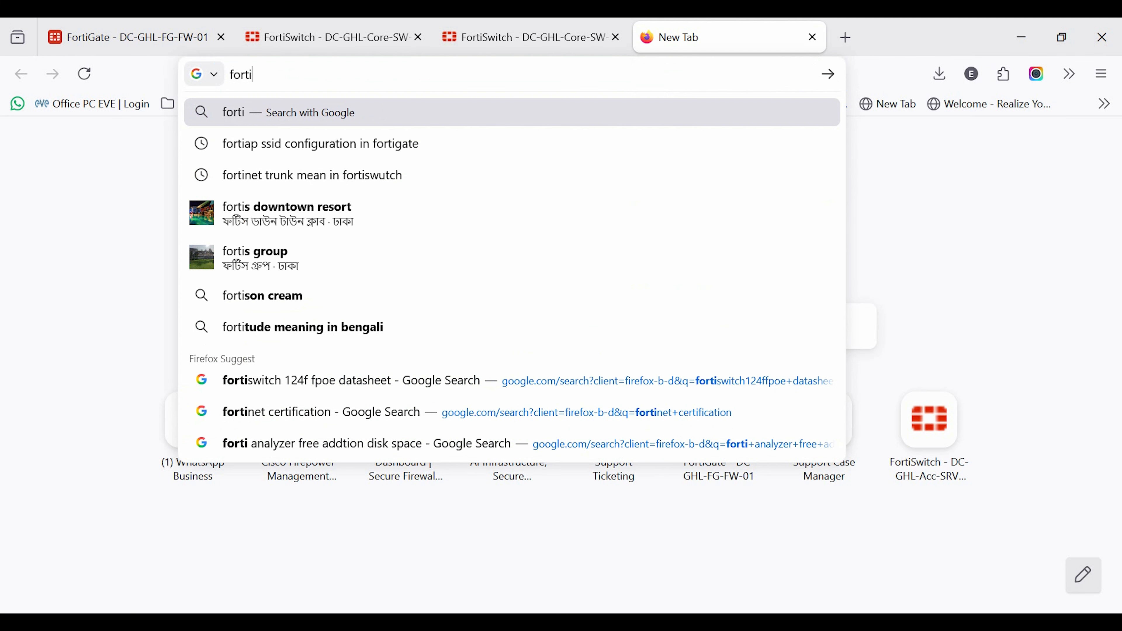
text(client)
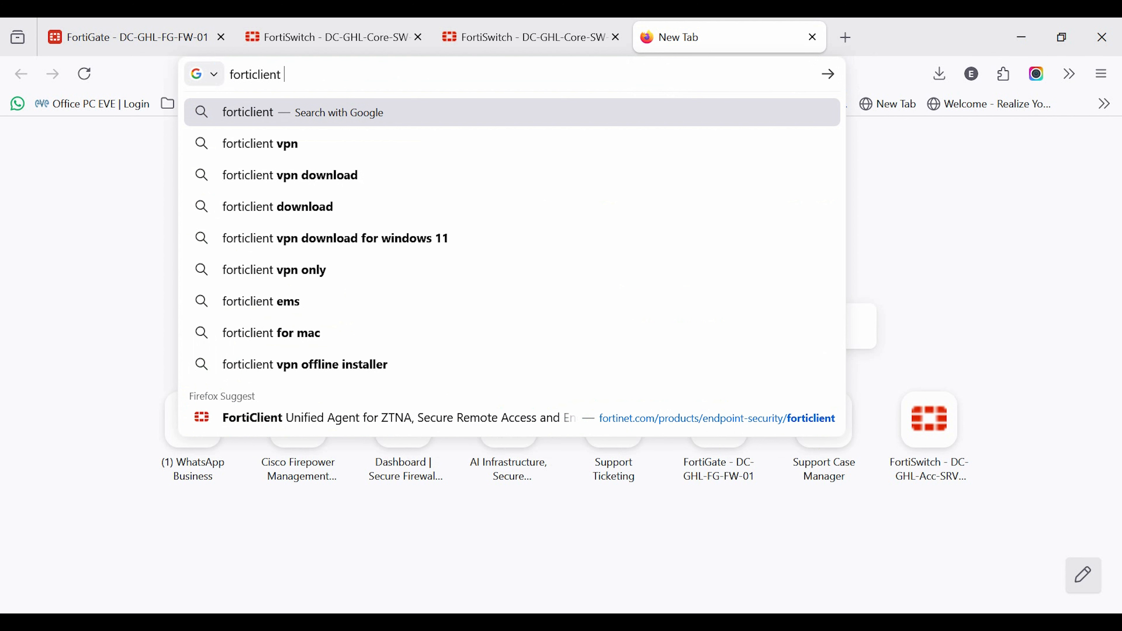
key(Down)
key(Down)
key(Return)
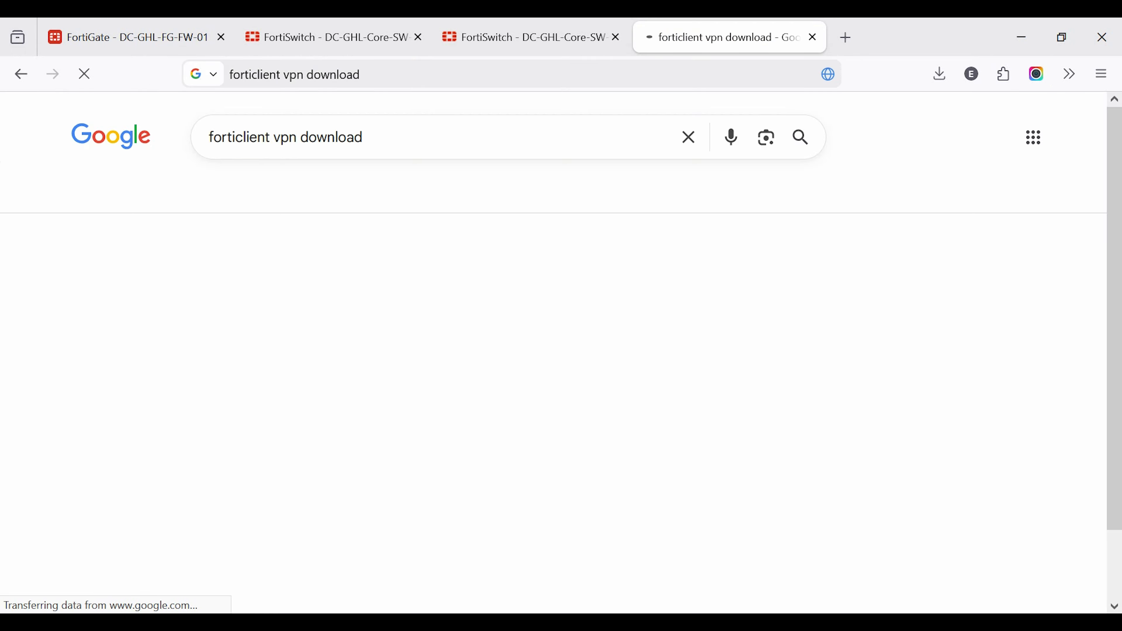
Step: Go to the FortiClient VPN-only section of Fortinet's product downloads page and request the VPN for Windows download
click(283, 292)
scroll(711, 415, down, 5)
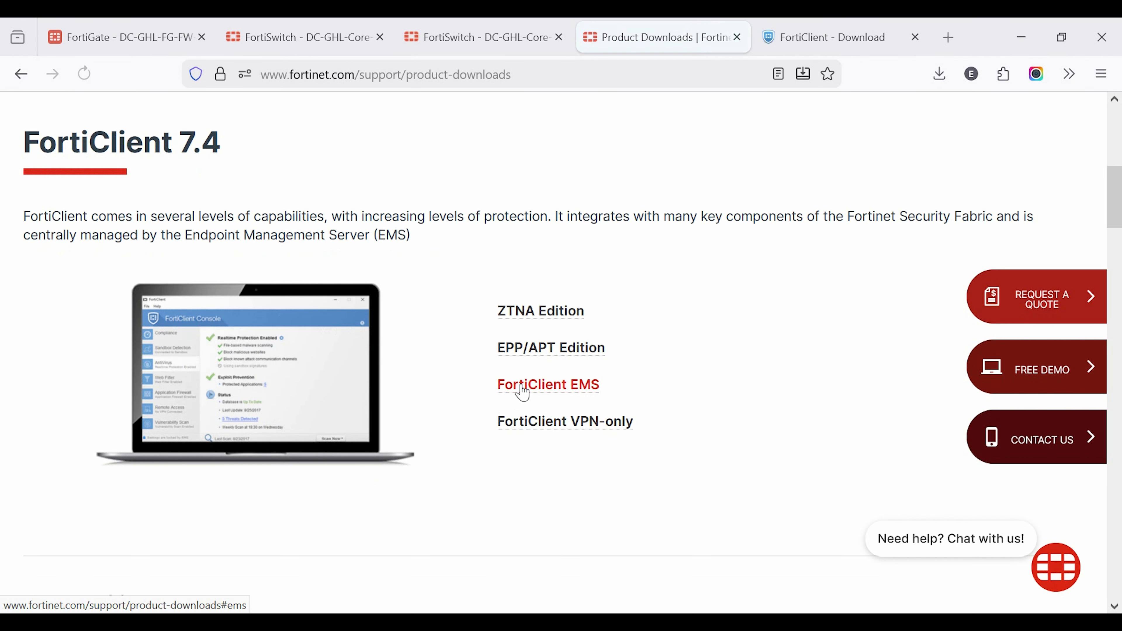
click(549, 427)
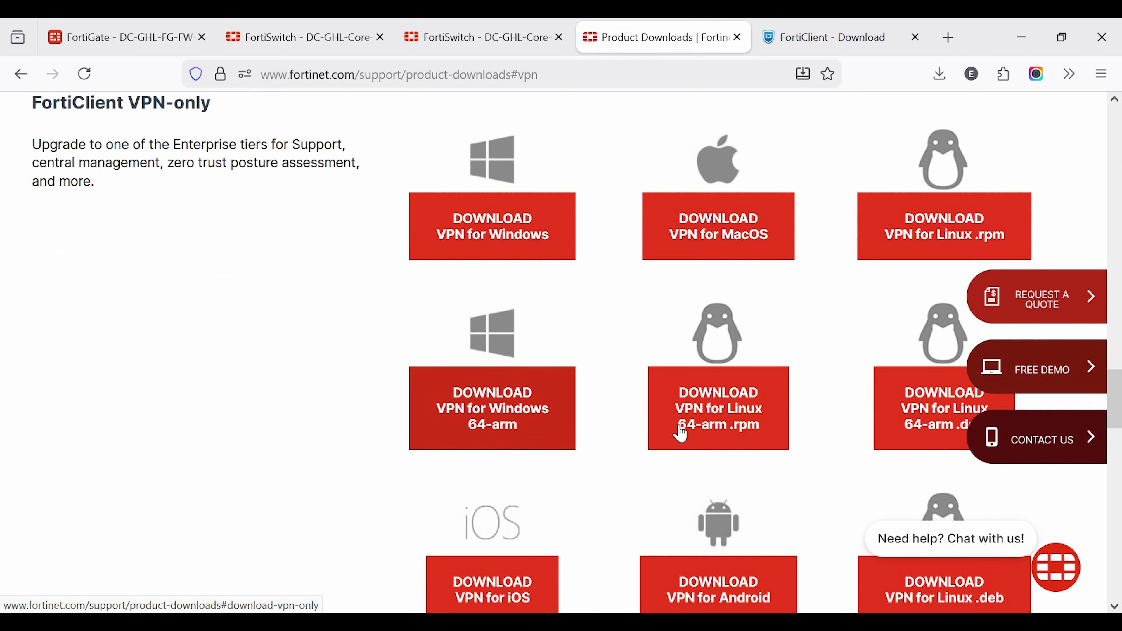
scroll(744, 430, down, 2)
scroll(736, 428, up, 2)
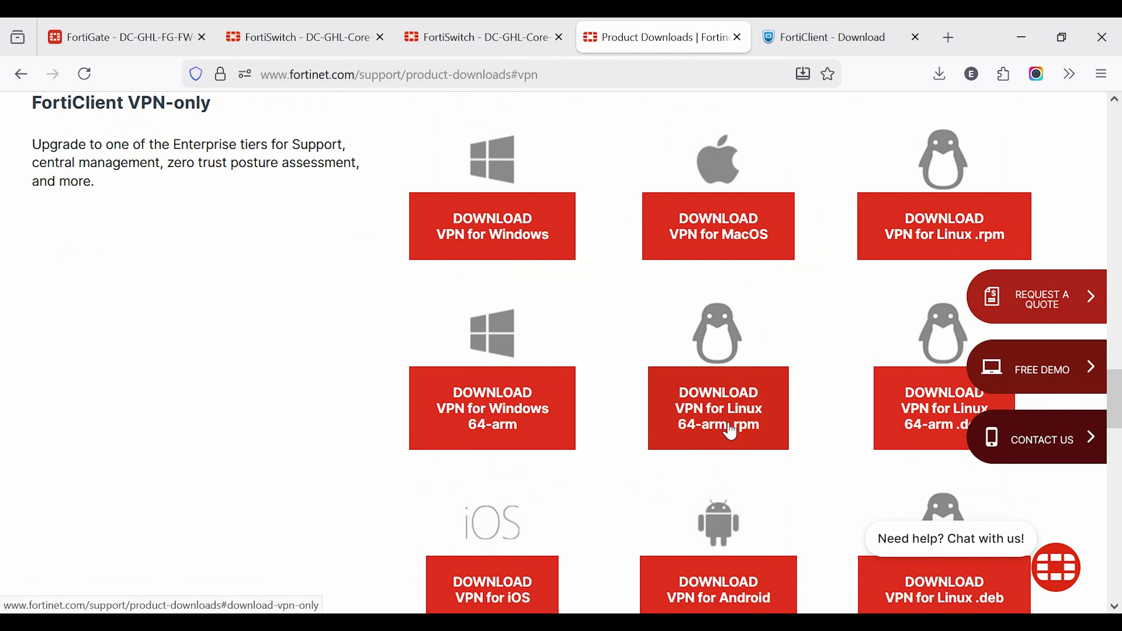
click(467, 241)
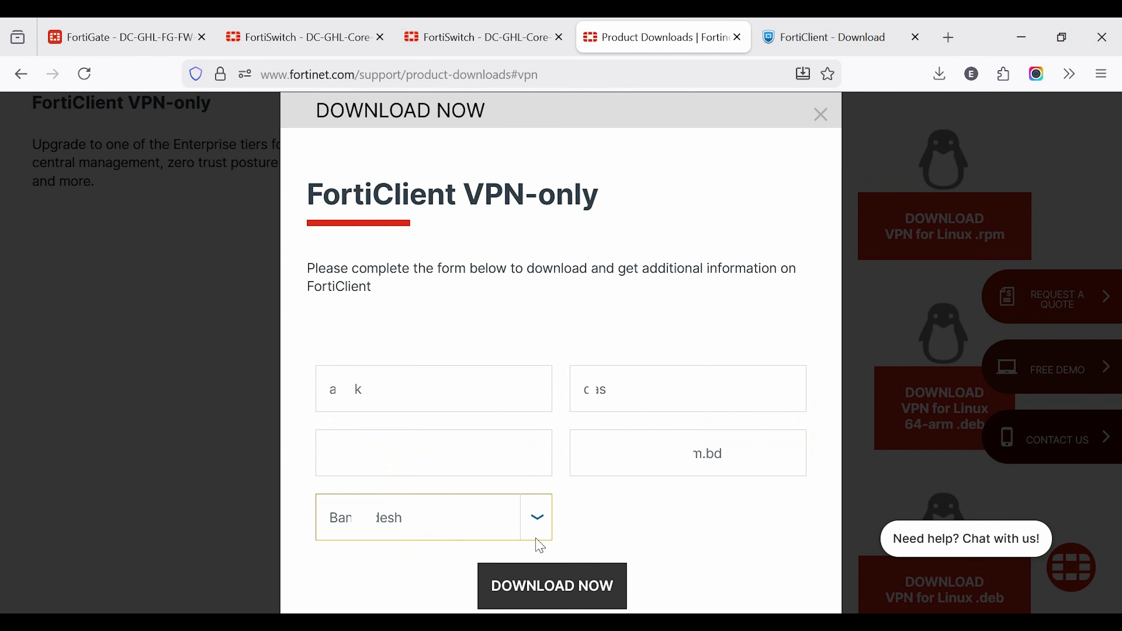
Step: Submit the contact form, then download the VPN for Windows installer and run FortiClientVPNInstaller.exe
click(589, 578)
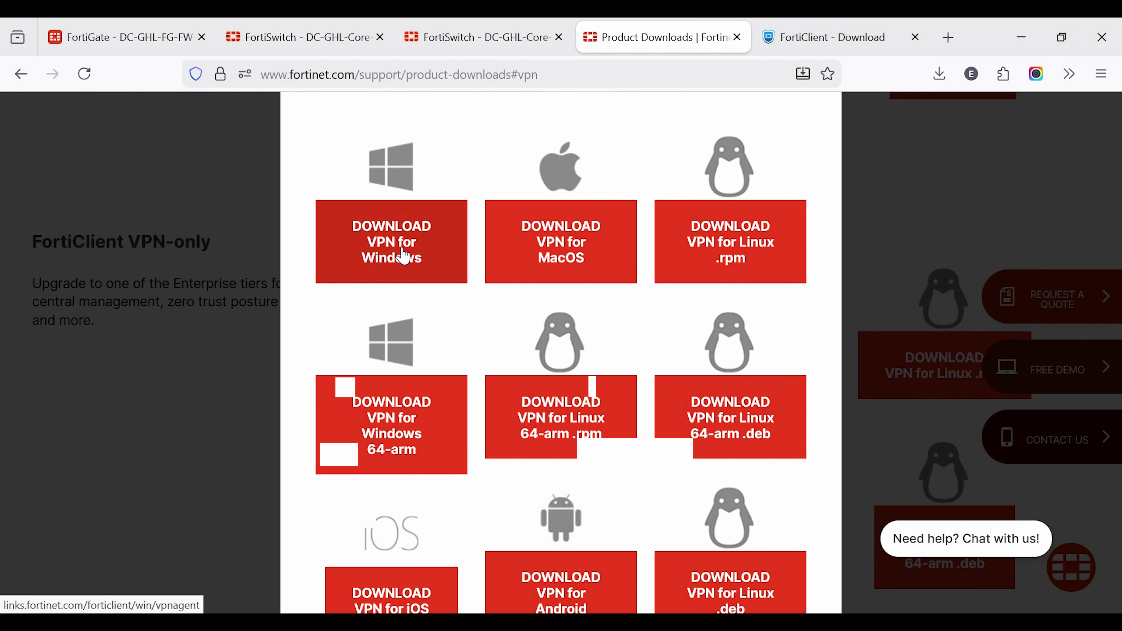
click(390, 237)
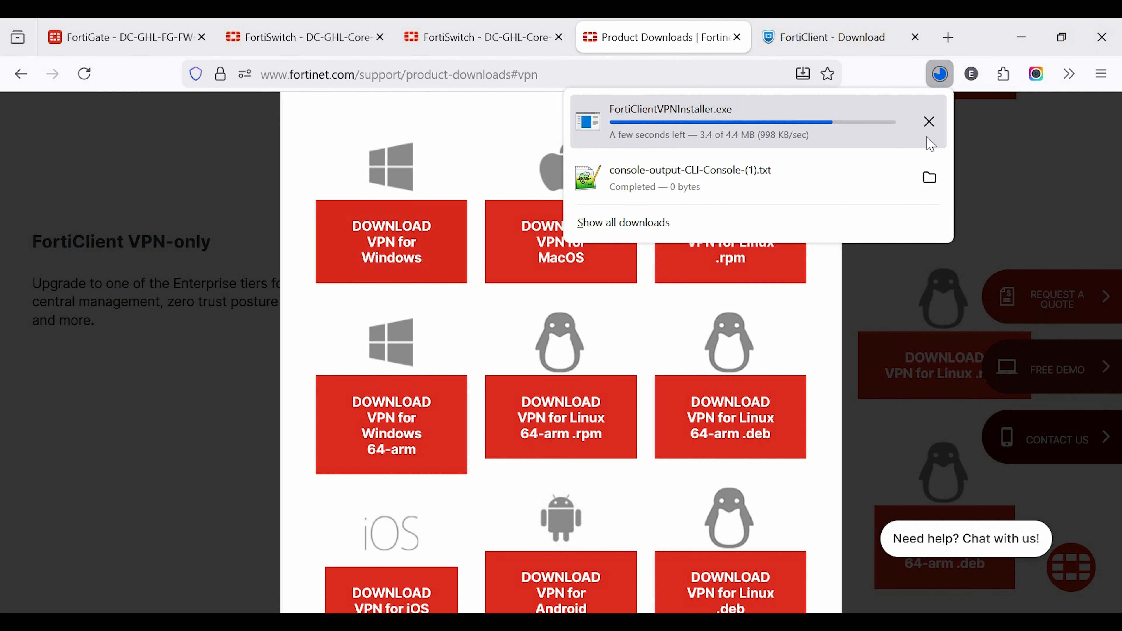
click(930, 117)
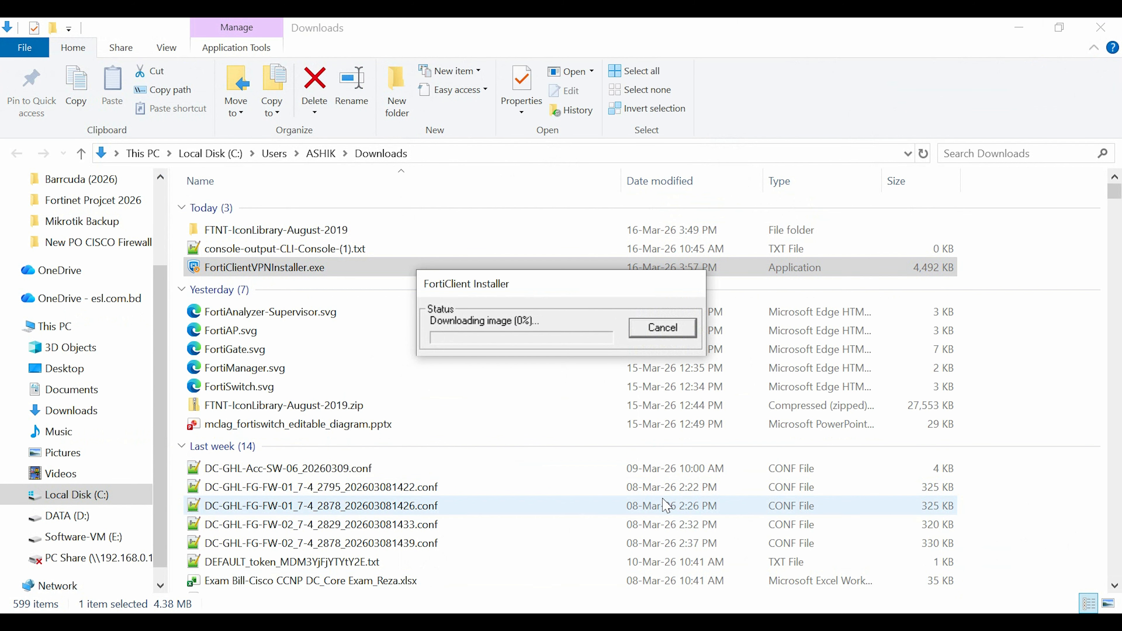
click(1014, 28)
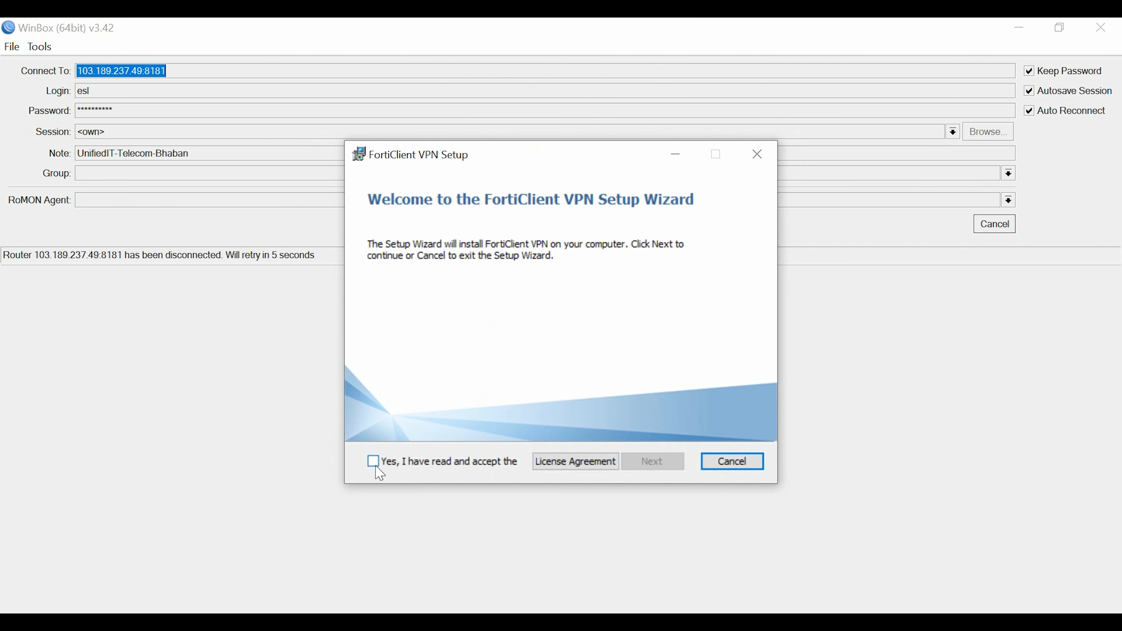
Step: Accept the license agreement and complete the FortiClient VPN installation
click(373, 461)
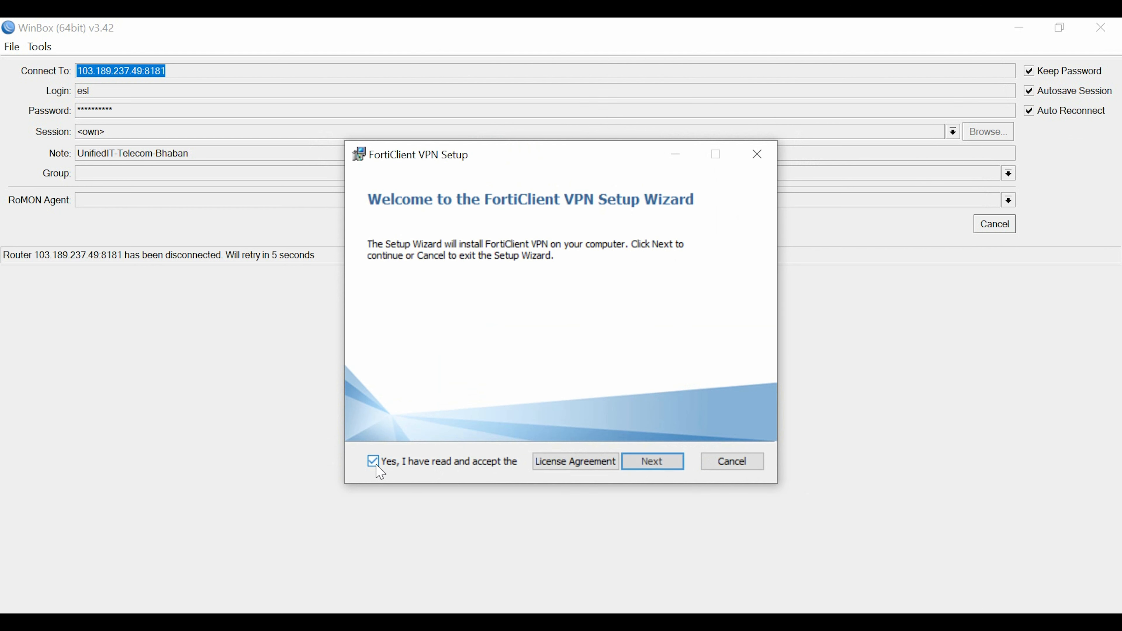
click(1101, 28)
click(653, 462)
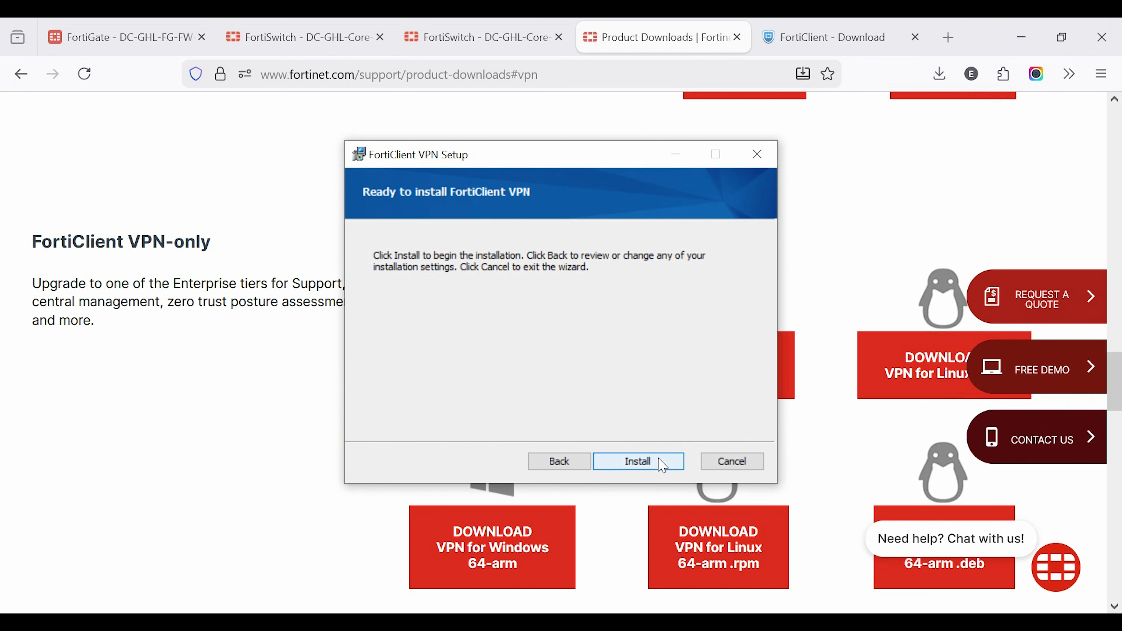
click(660, 462)
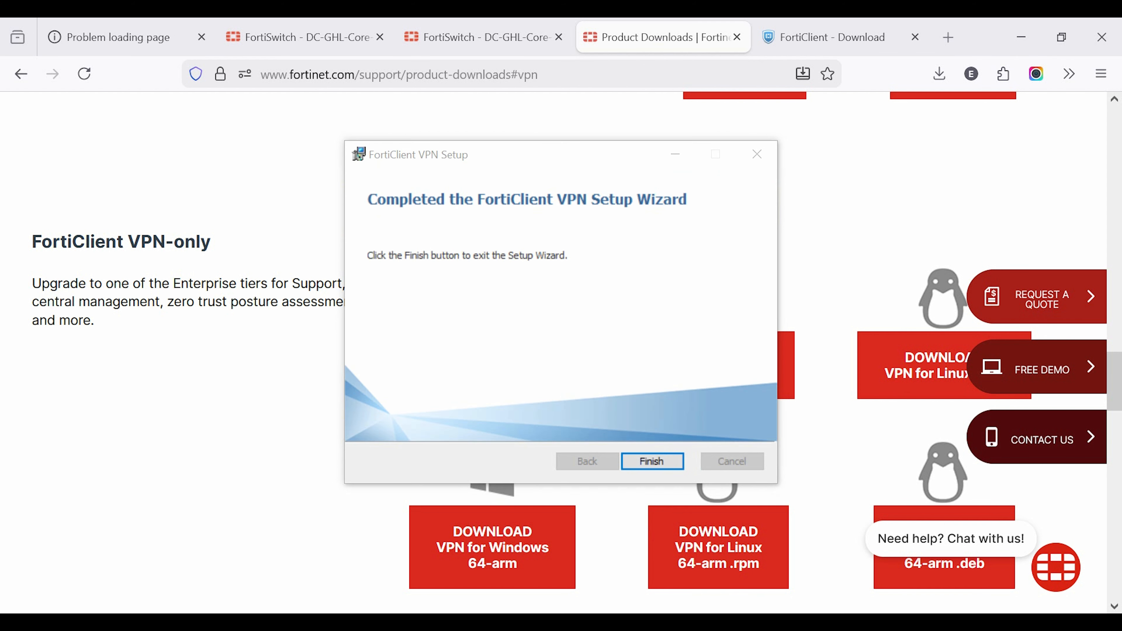
click(663, 461)
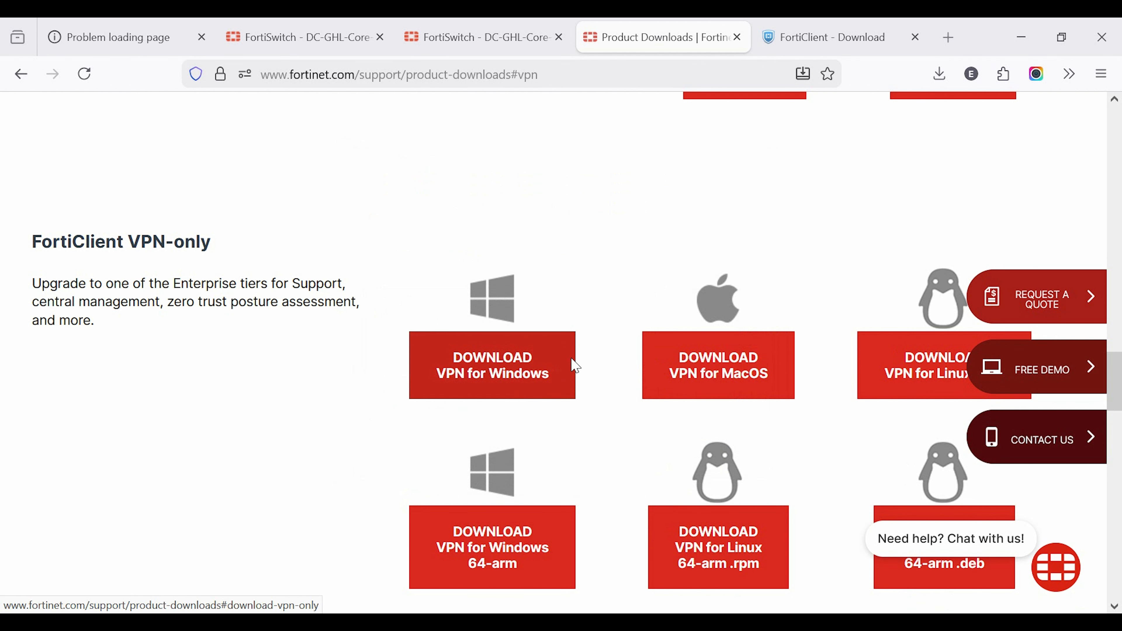
Step: Open FortiClient VPN and accept the acknowledgement that the free version comes without product support
click(972, 623)
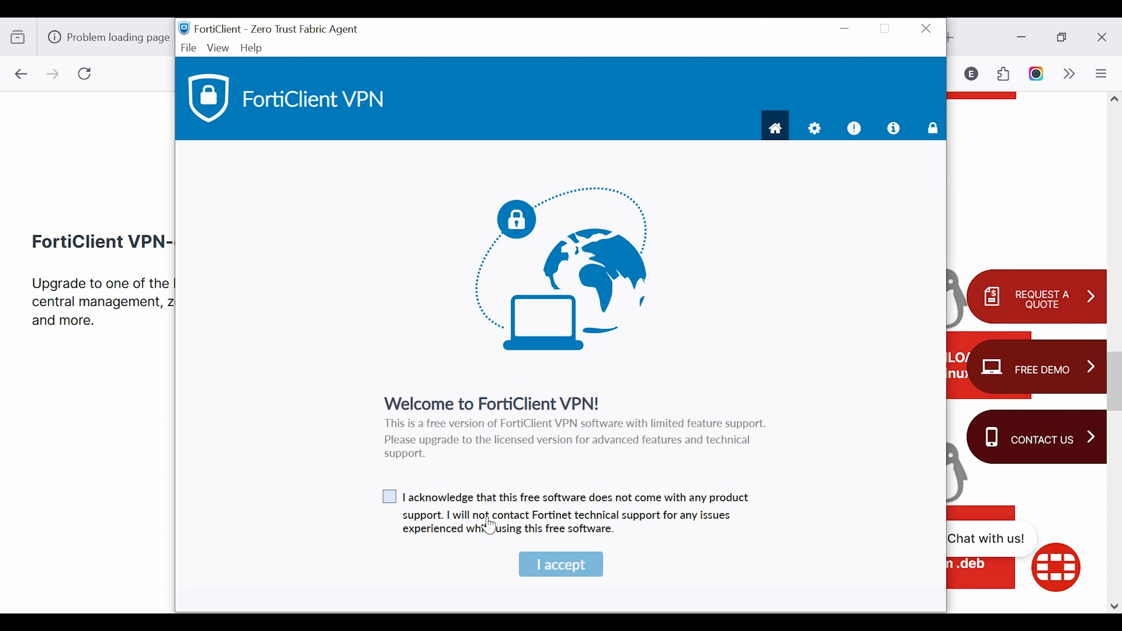
click(389, 497)
click(544, 565)
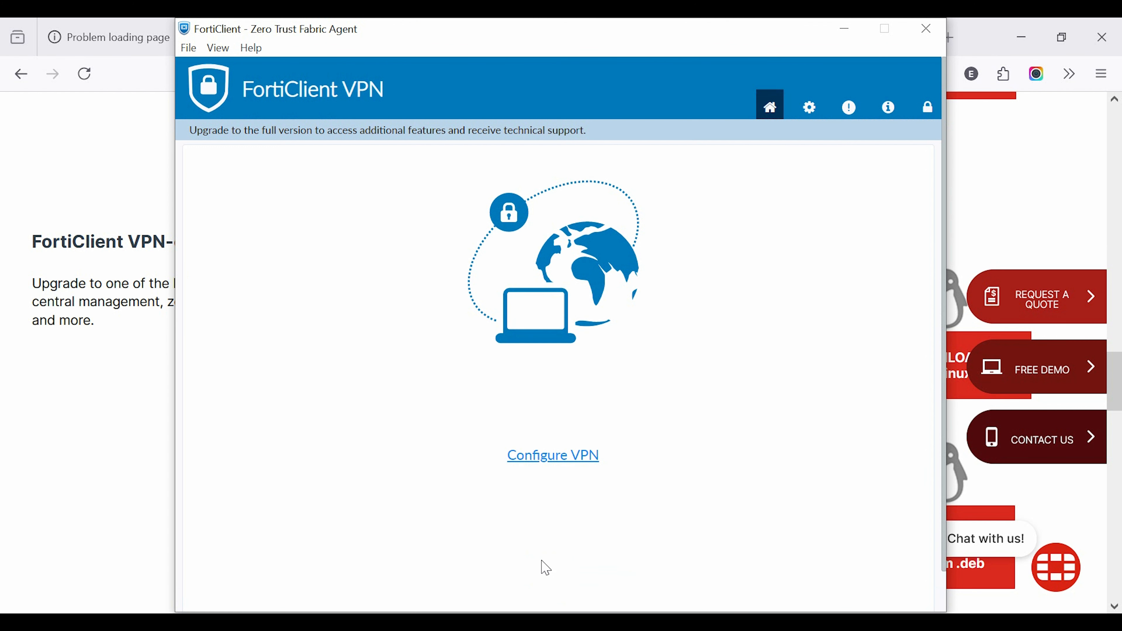
Step: Start a new IPsec VPN connection and name it GHL-IPsce-VPN
click(536, 460)
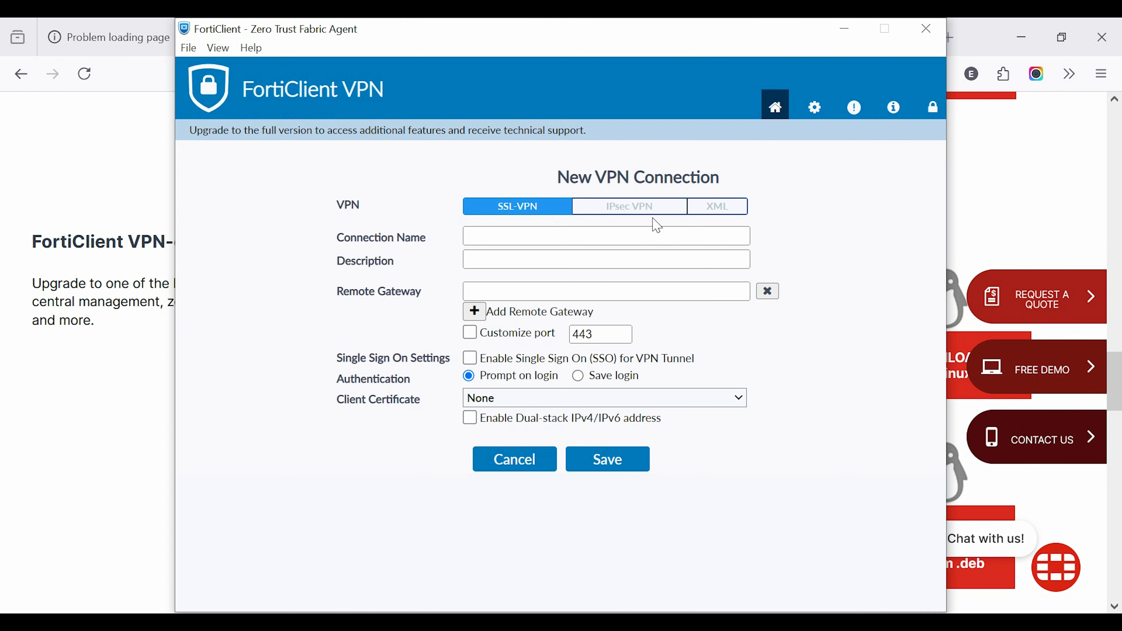
click(627, 209)
click(485, 237)
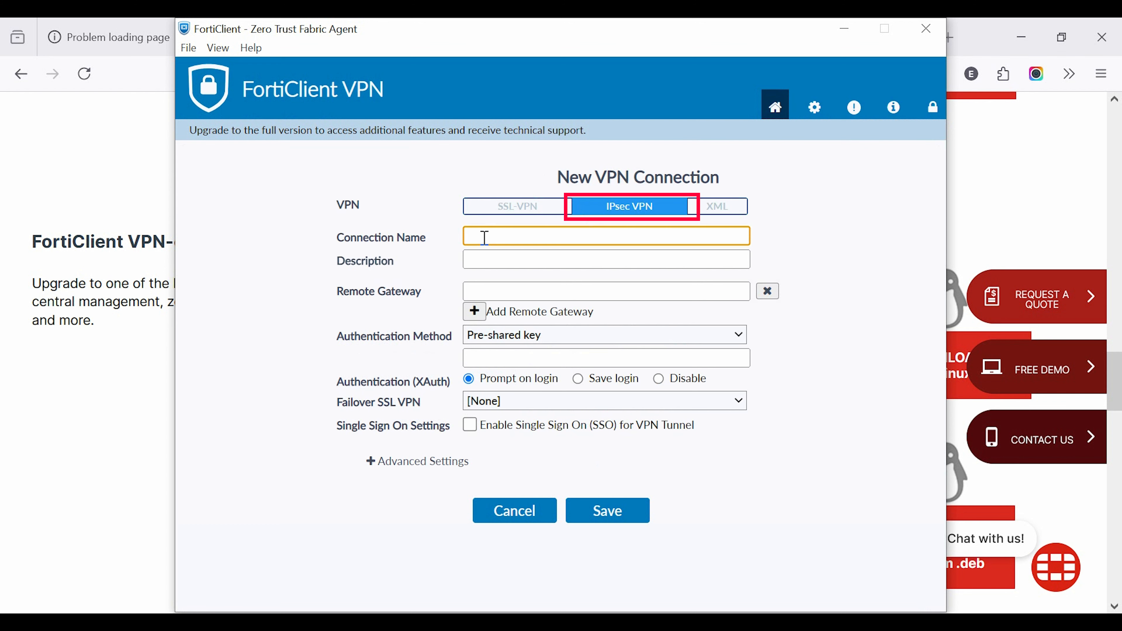
text(GHI)
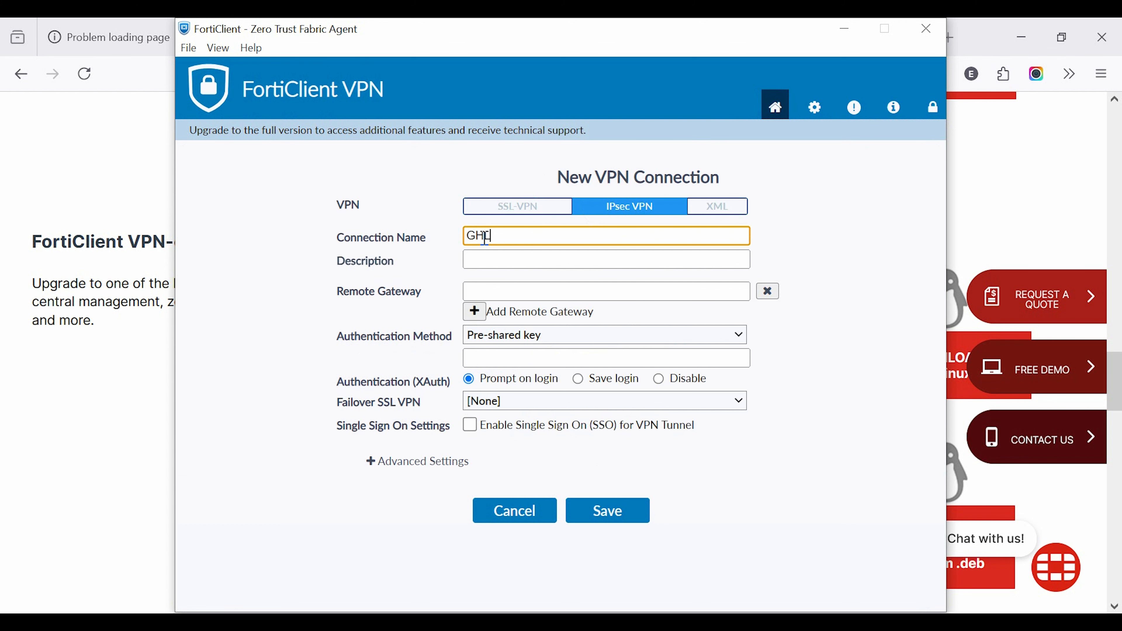
click(488, 260)
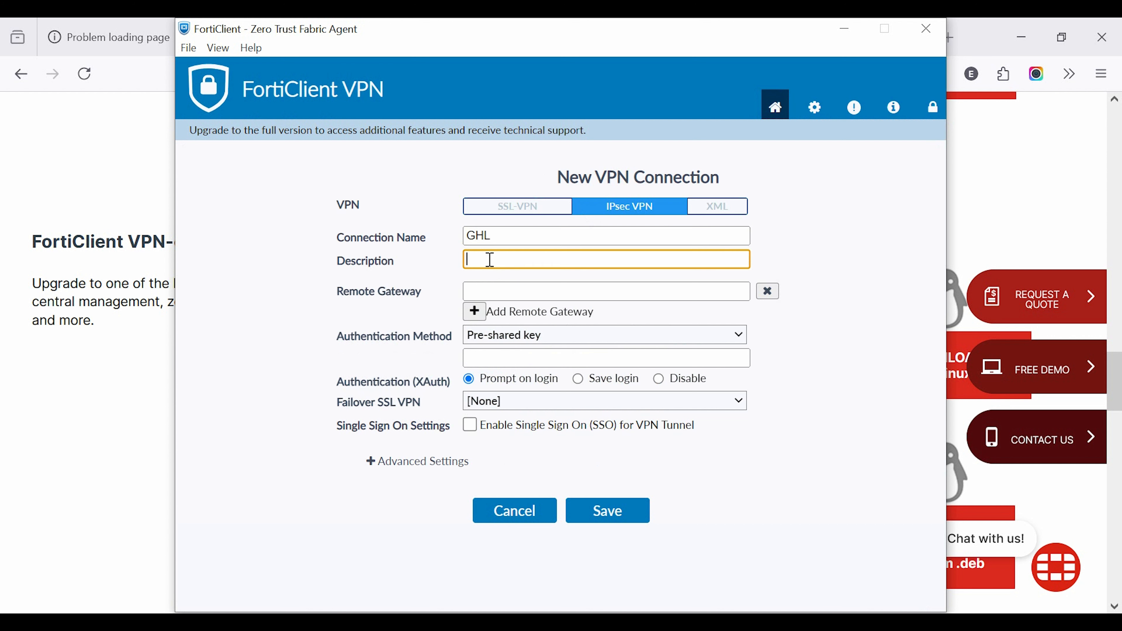
click(498, 290)
click(503, 237)
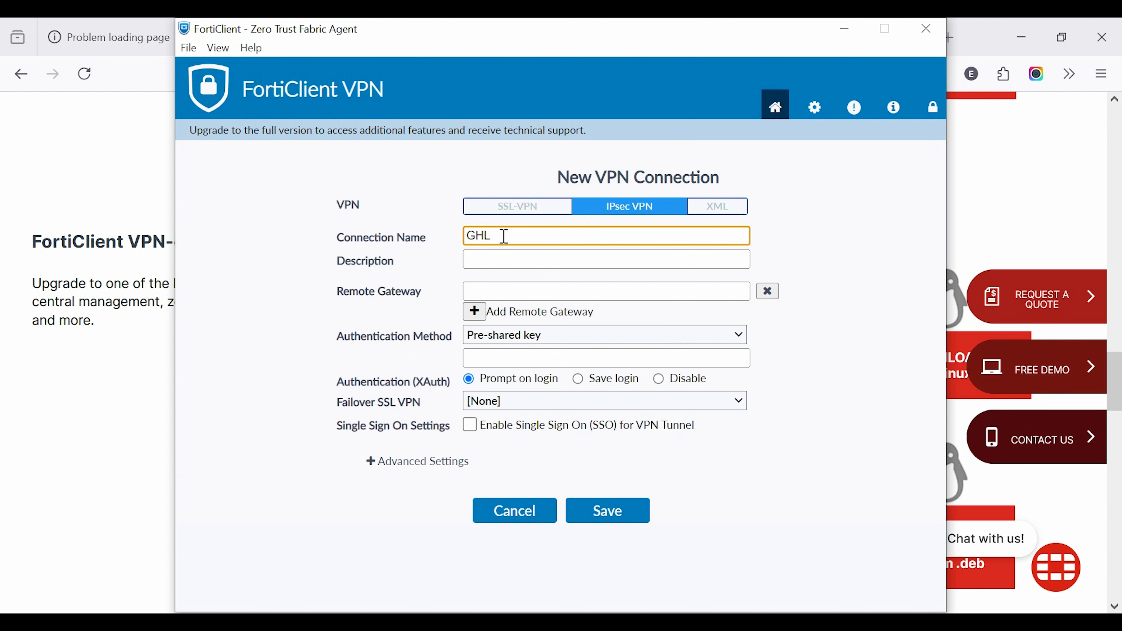
text(_IPsce-VPN)
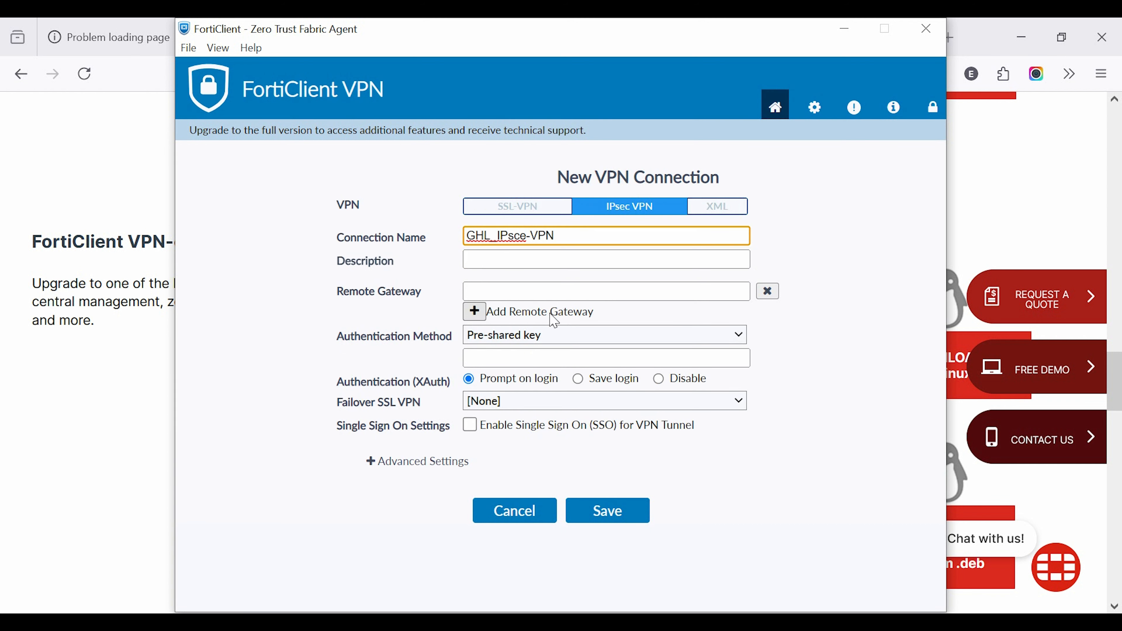
key(BackSpace)
text(-)
Step: Set the connection's remote gateway to 202.51.188.106
click(474, 291)
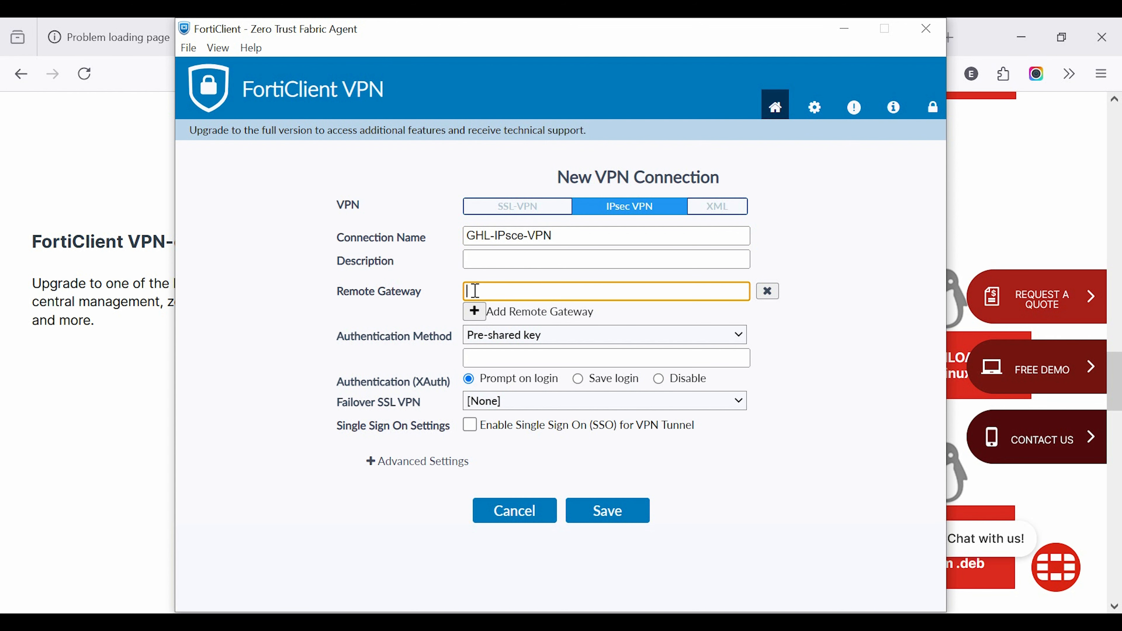
text(20)
text(188)
text(.)
key(BackSpace)
key(BackSpace)
key(BackSpace)
text(166)
key(BackSpace)
key(BackSpace)
text(06)
Step: Enter the pre-shared key for the connection's authentication
click(510, 362)
text(•••••••••)
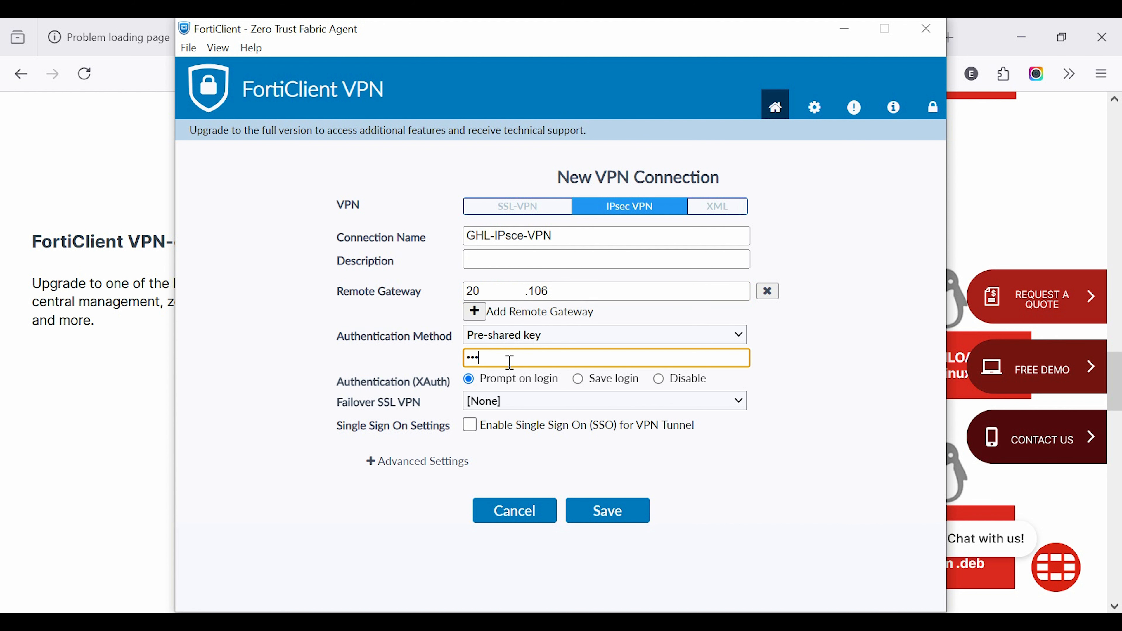
text(•••)
click(764, 477)
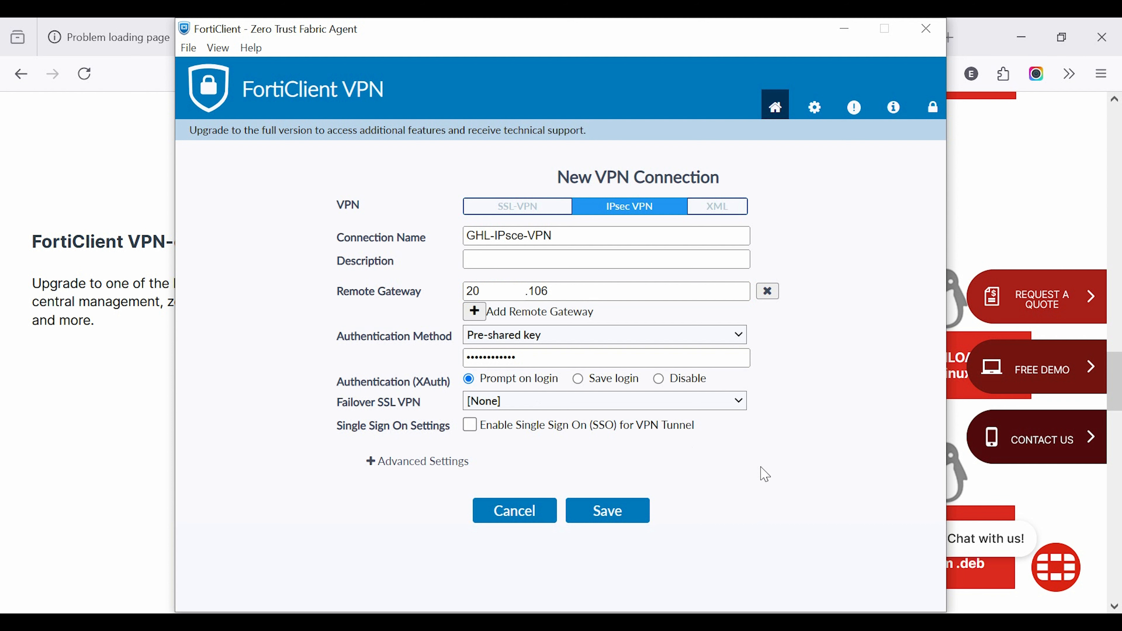
Step: Set XAuth authentication to Save login with the VPN username and save the connection
click(581, 381)
click(517, 405)
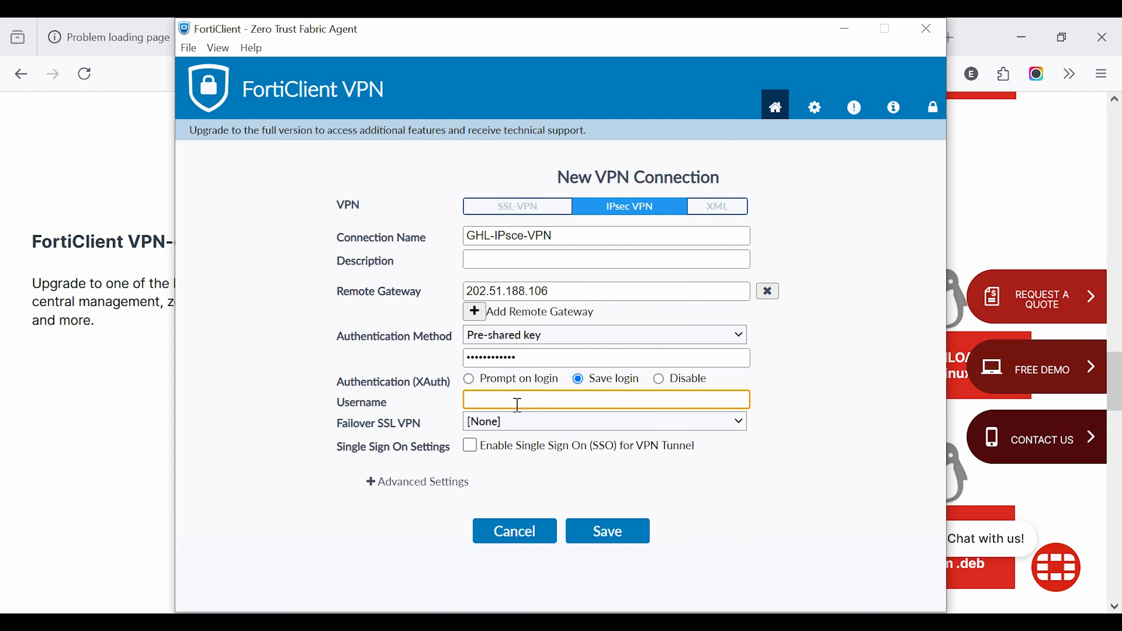
text(es)
click(595, 540)
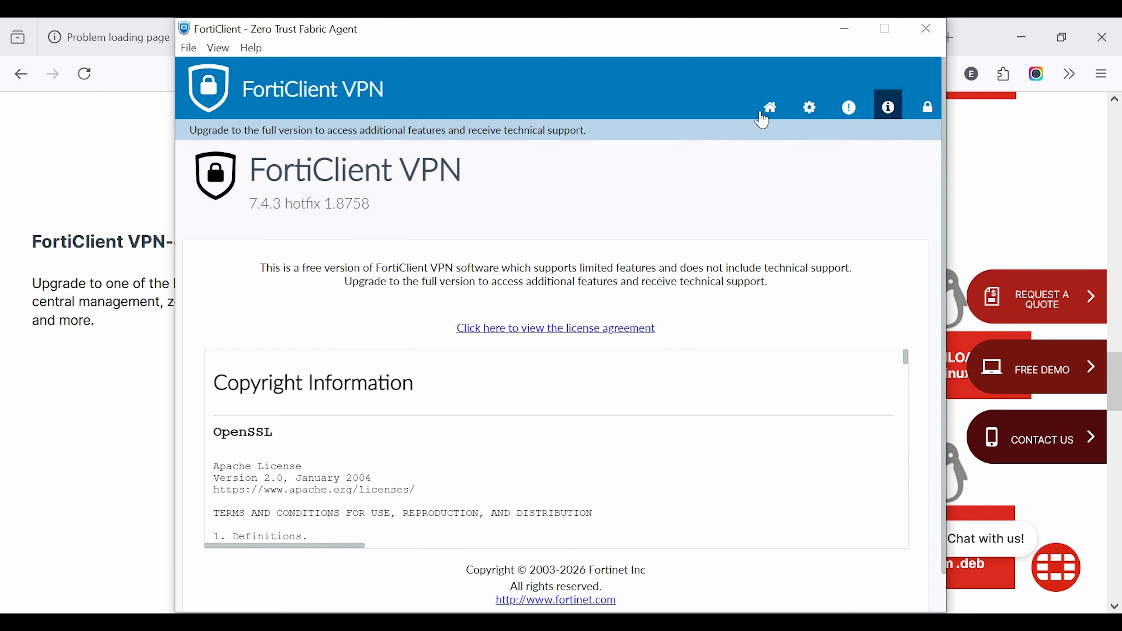
Step: Return to the FortiClient home page, enter the VPN user's password and connect to GHL-IPsce-VPN
click(774, 109)
click(525, 436)
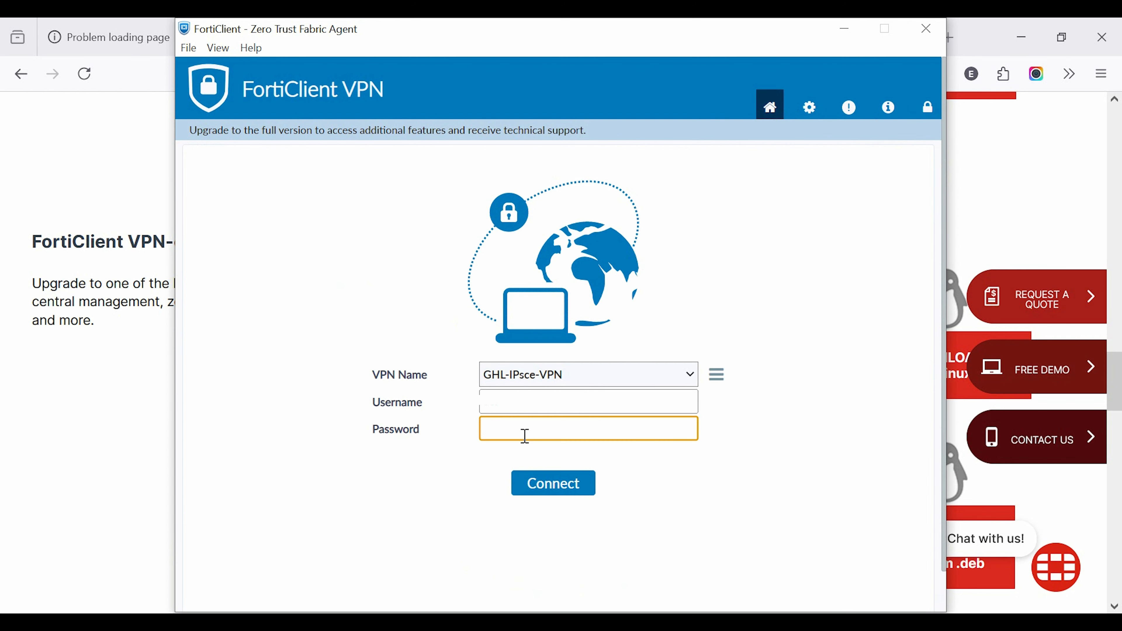
text(*****)
key(Return)
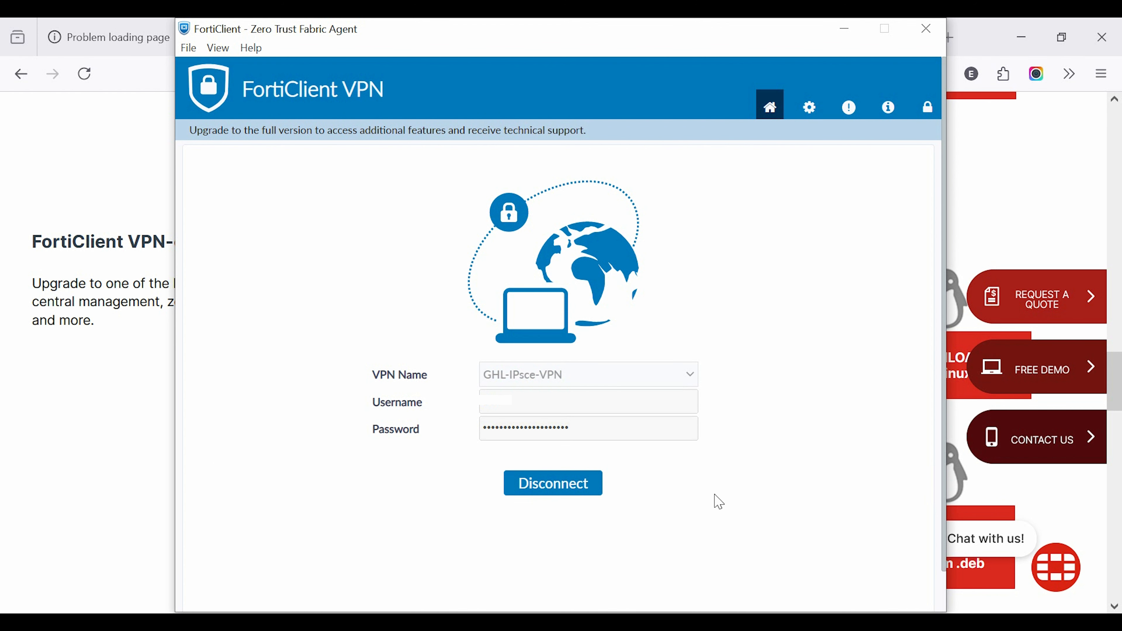